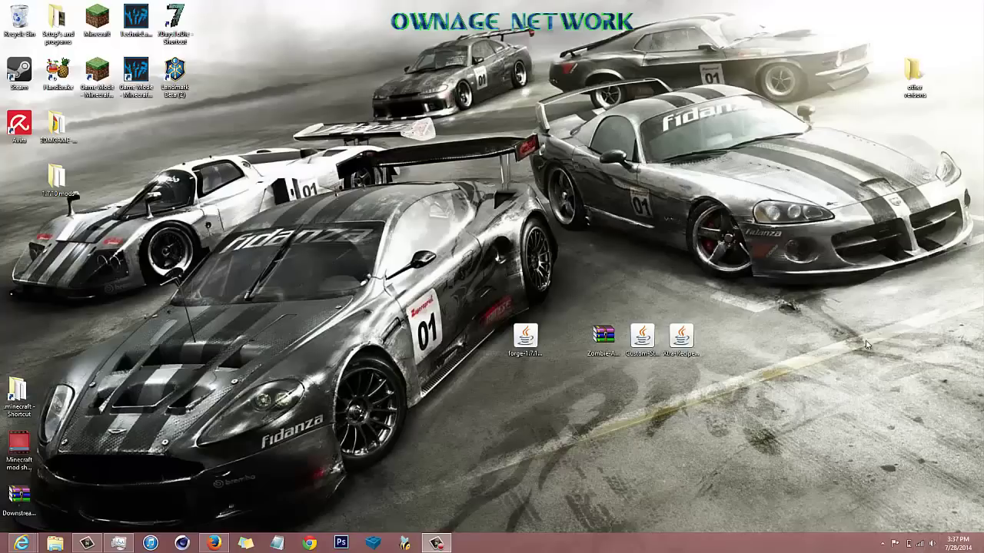
- Select the Forge 1.7.10 installer jar, then launch the Minecraft Launcher from the desktop shortcut
left_click(524, 346)
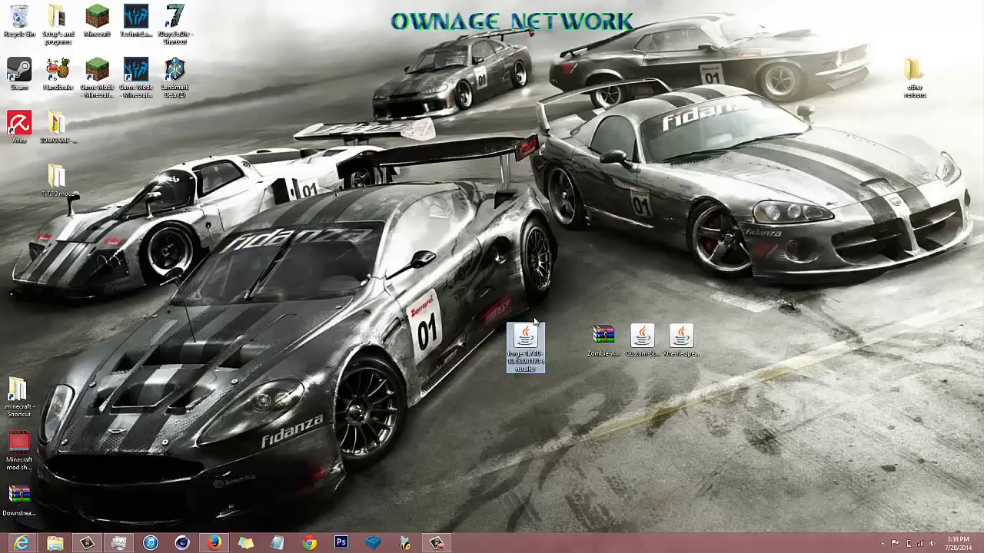
left_click(96, 34)
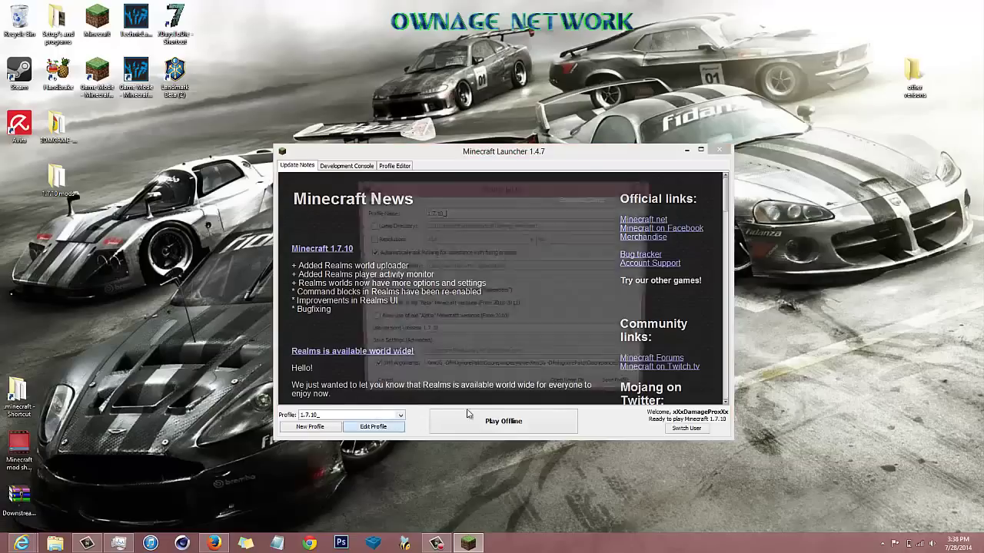
- Browse the 1.7.10 profile's version list without saving, close the launcher, and select the Forge jar
left_click(375, 426)
left_click(584, 335)
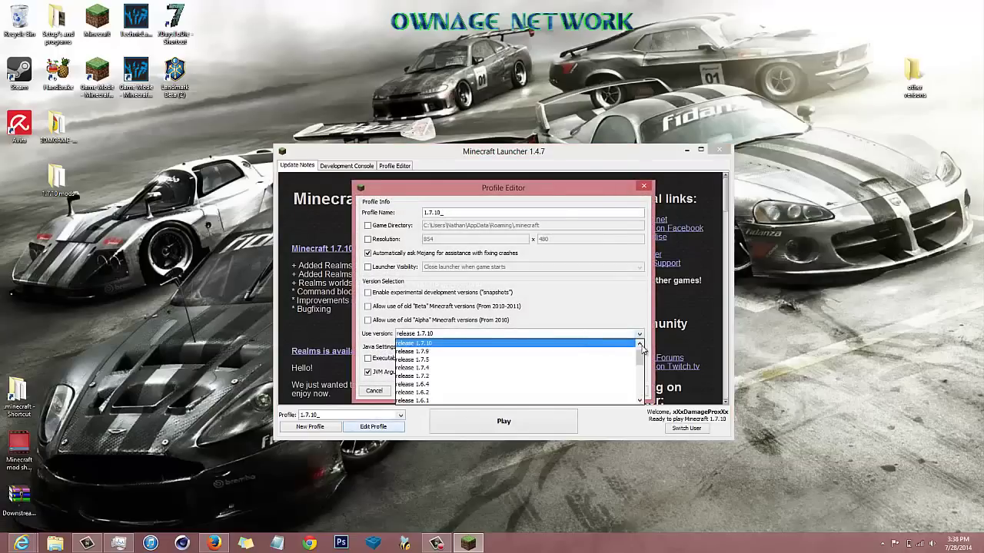
mouse_move(642, 350)
left_mouse_down()
mouse_move(636, 409)
mouse_move(639, 370)
mouse_move(628, 360)
left_mouse_up()
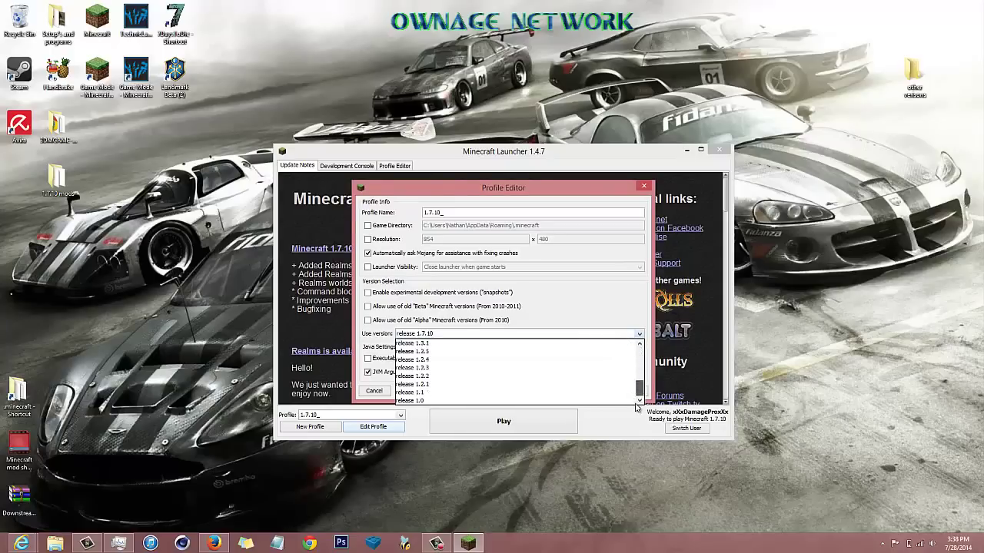
left_click(641, 188)
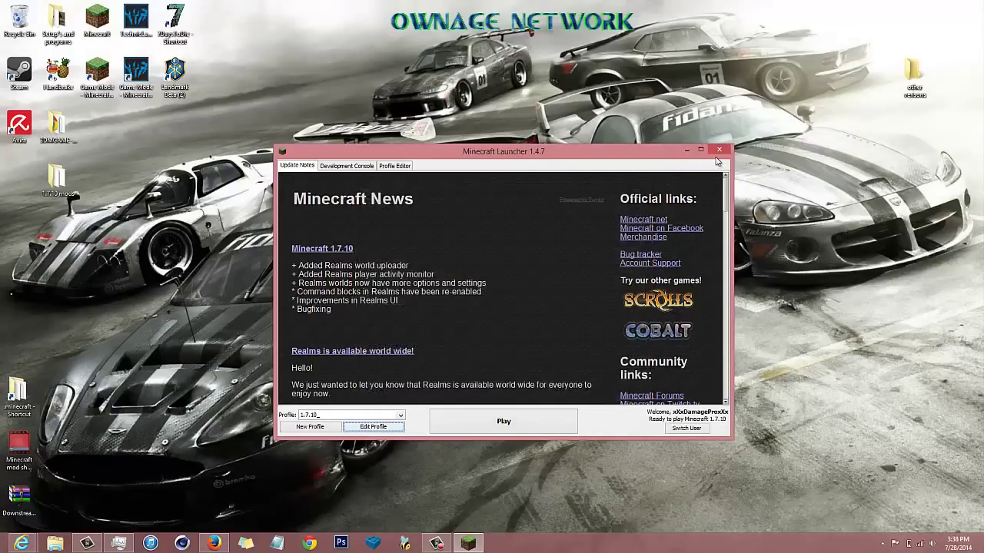
left_click(719, 150)
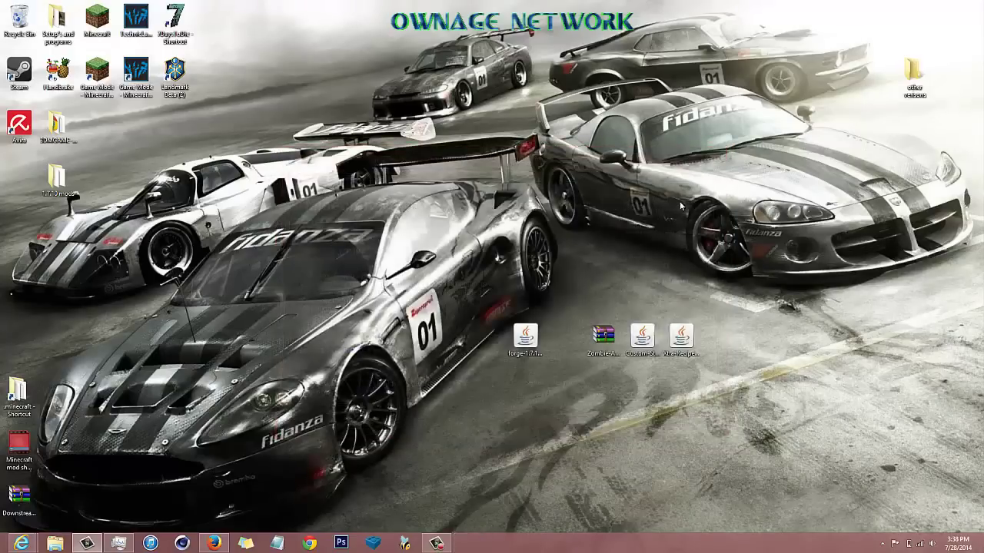
left_click(528, 354)
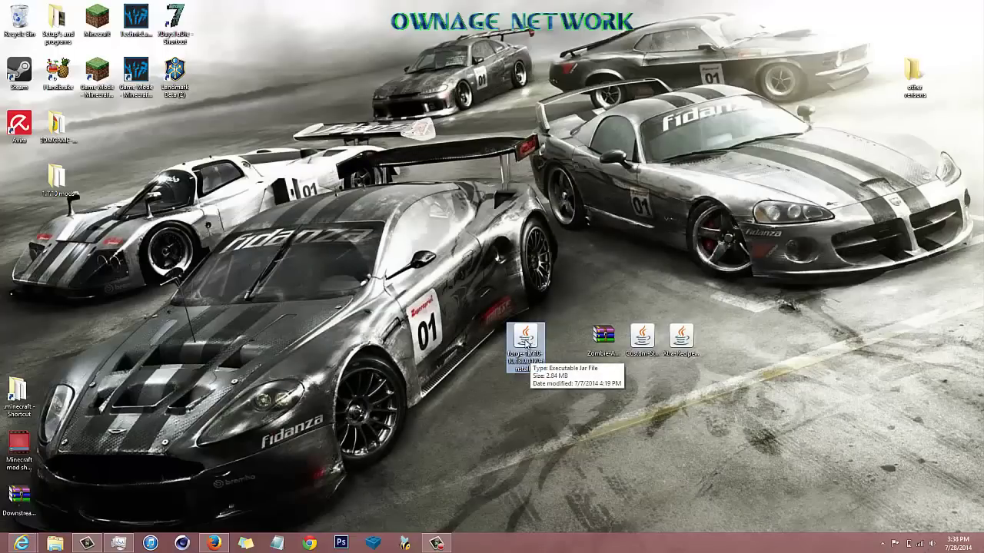
- Install the Forge 10.13.0.1170 client profile with the installer jar, then reopen the launcher
double_click(527, 344)
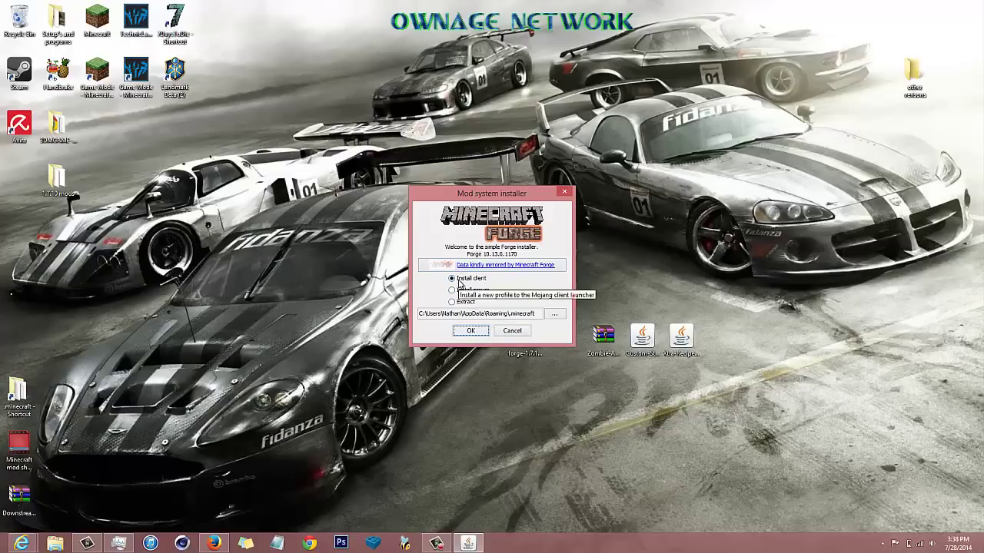
left_click(470, 330)
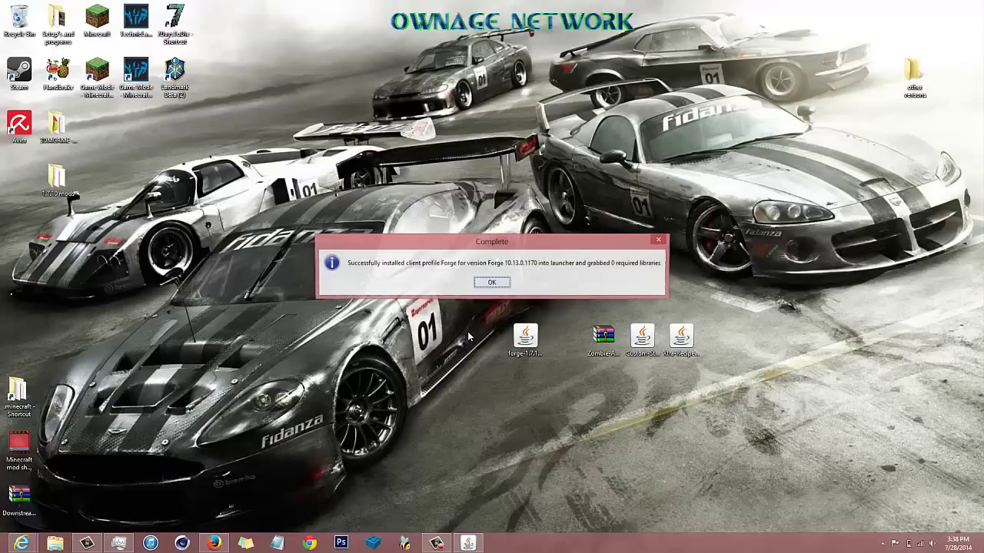
left_click(486, 288)
double_click(97, 17)
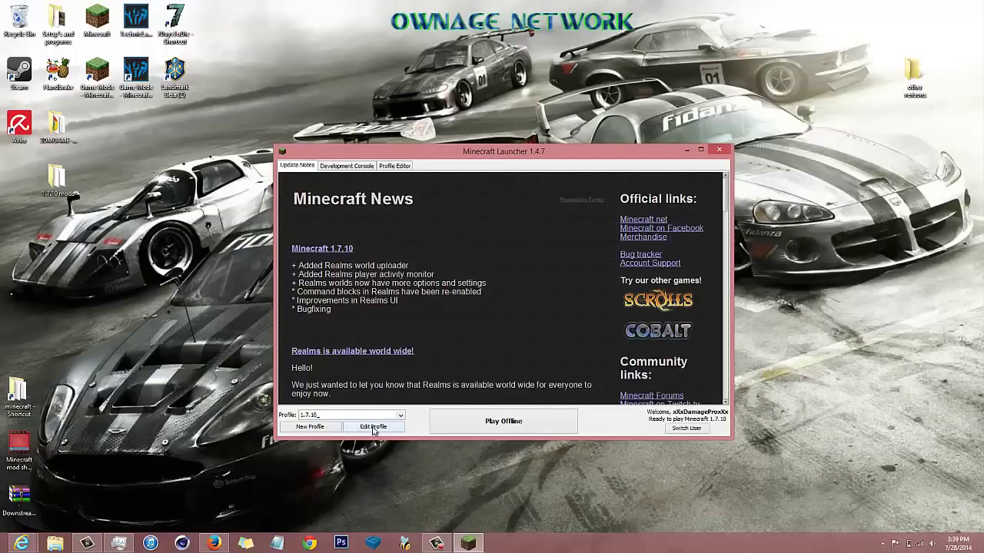
- Set the profile to version release 1.7.10-Forge10.13.0.1170, save it, and play
left_click(373, 427)
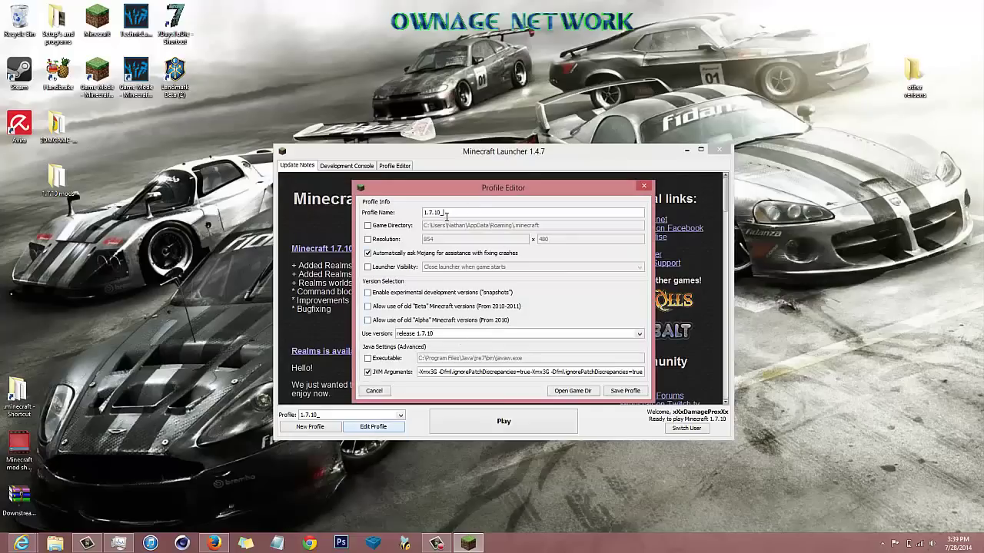
left_click(419, 336)
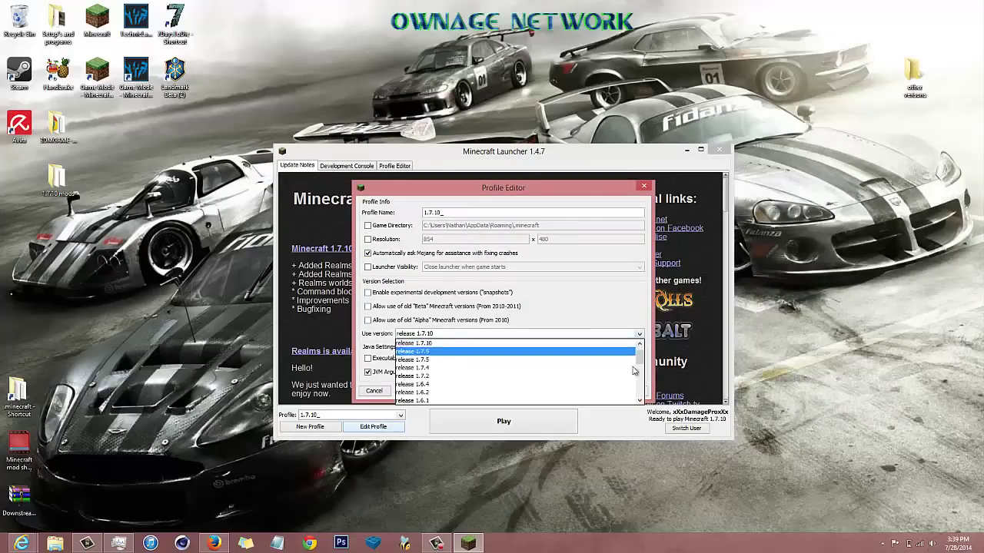
left_click_drag(641, 357, 643, 397)
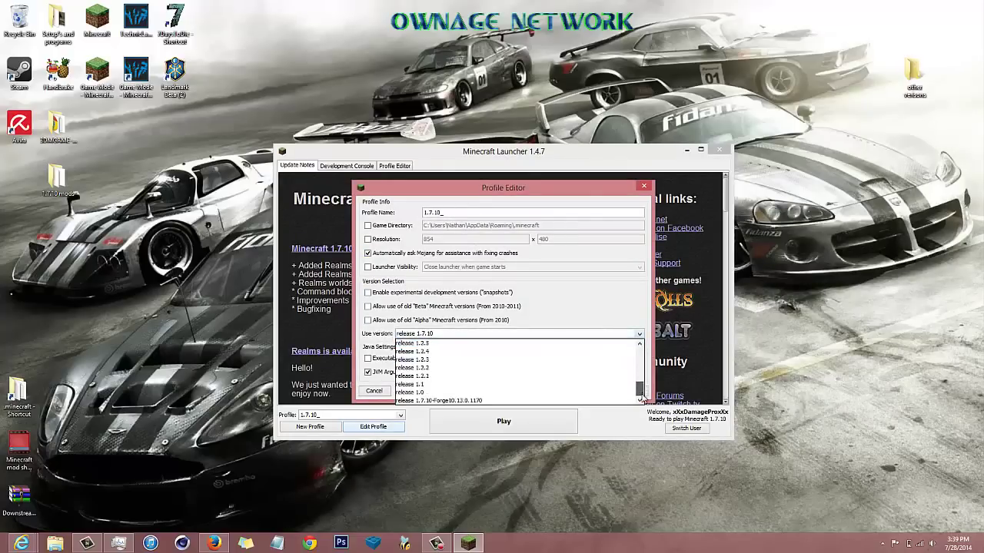
left_click(512, 401)
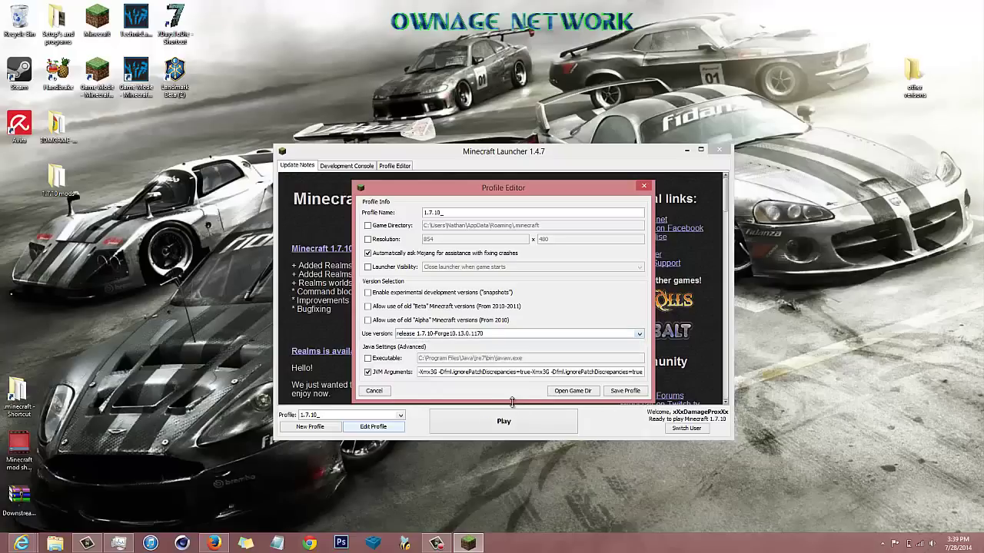
left_click(624, 391)
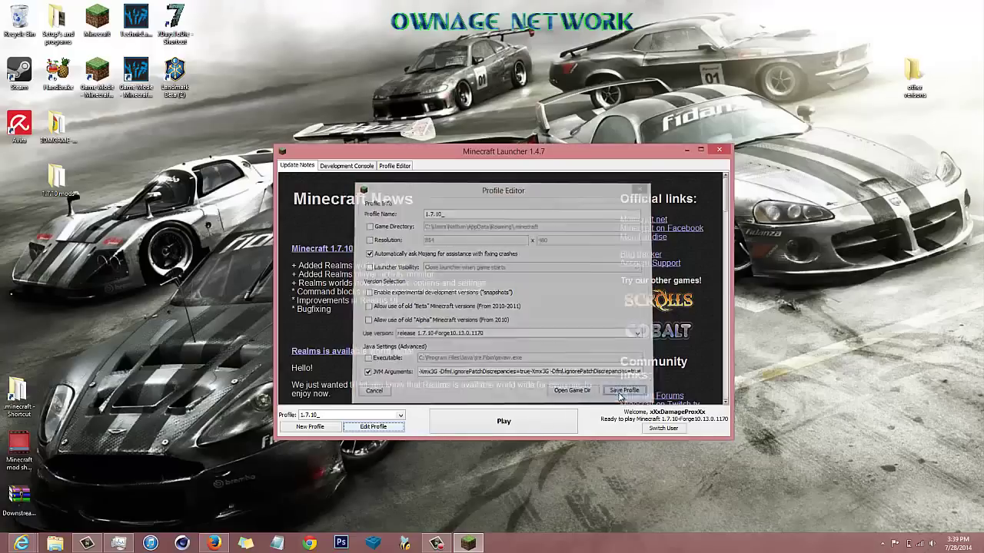
left_click(499, 428)
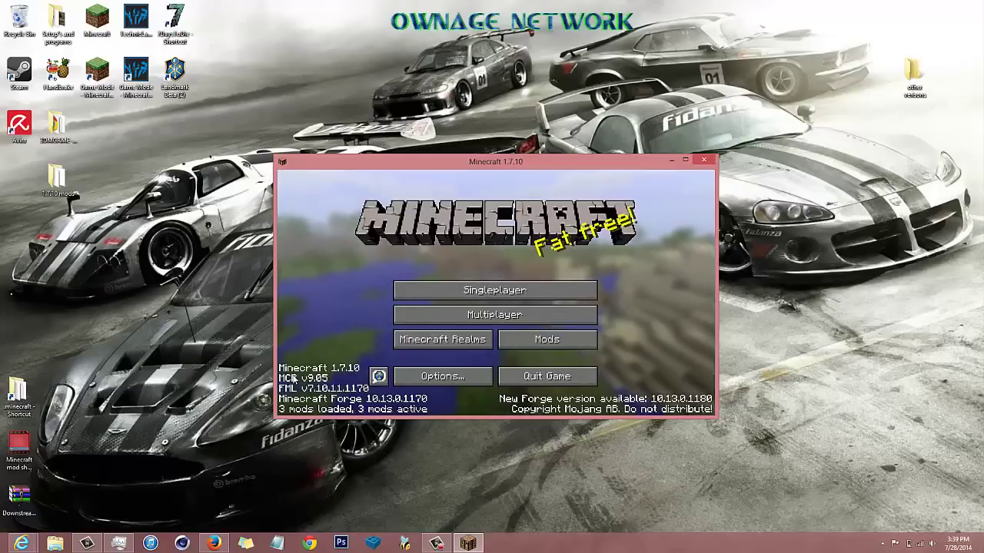
- Quit Minecraft from the title screen and drag the Forge installer icon to the right
left_click(538, 376)
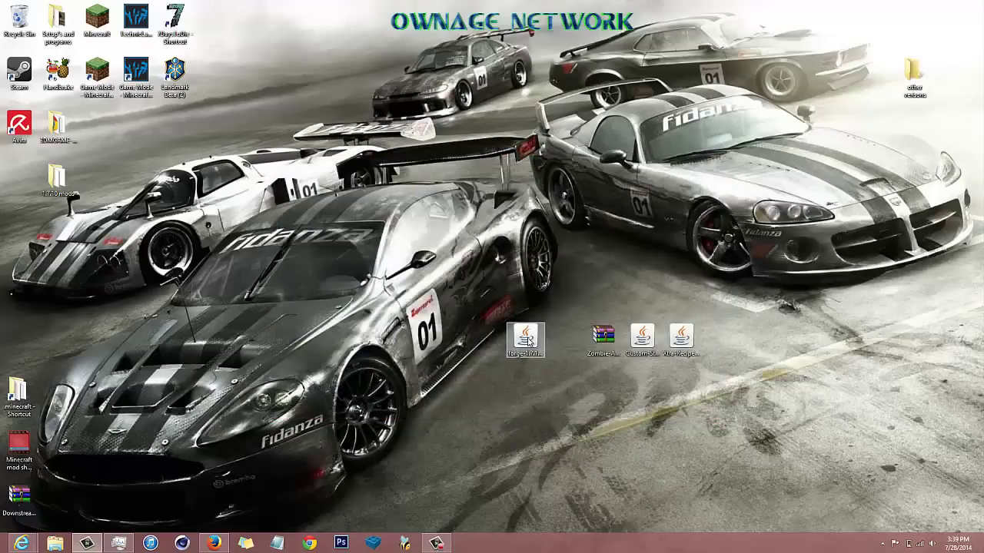
left_click_drag(527, 338, 799, 346)
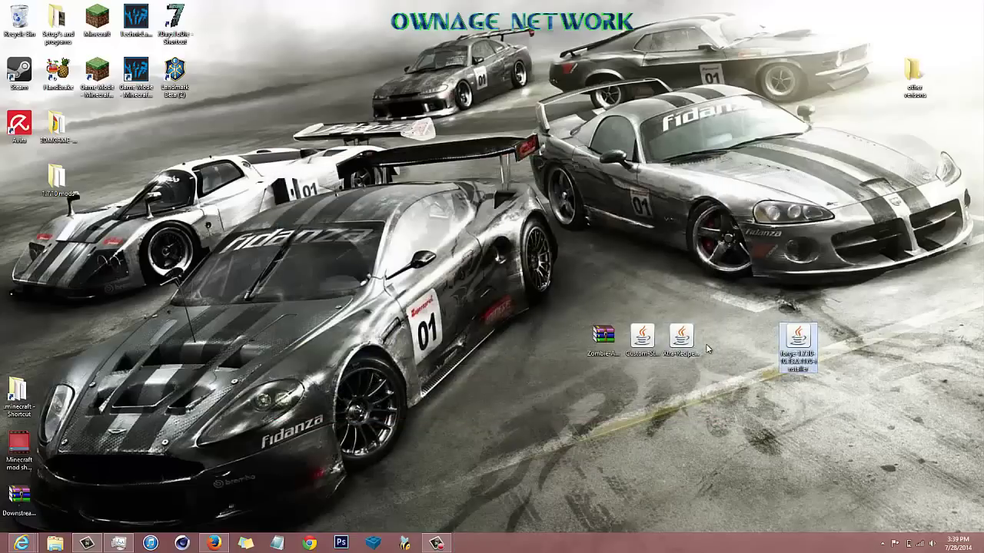
- Line up the Zombie, Custom-Stuff and Xtra-Recipes mod files side by side on the desktop
left_click_drag(708, 350, 526, 344)
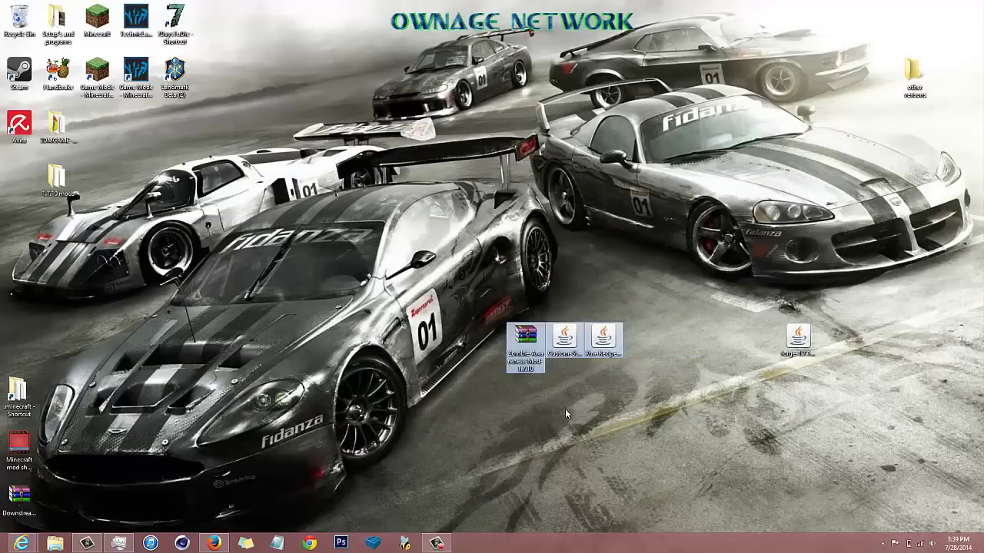
left_click(476, 430)
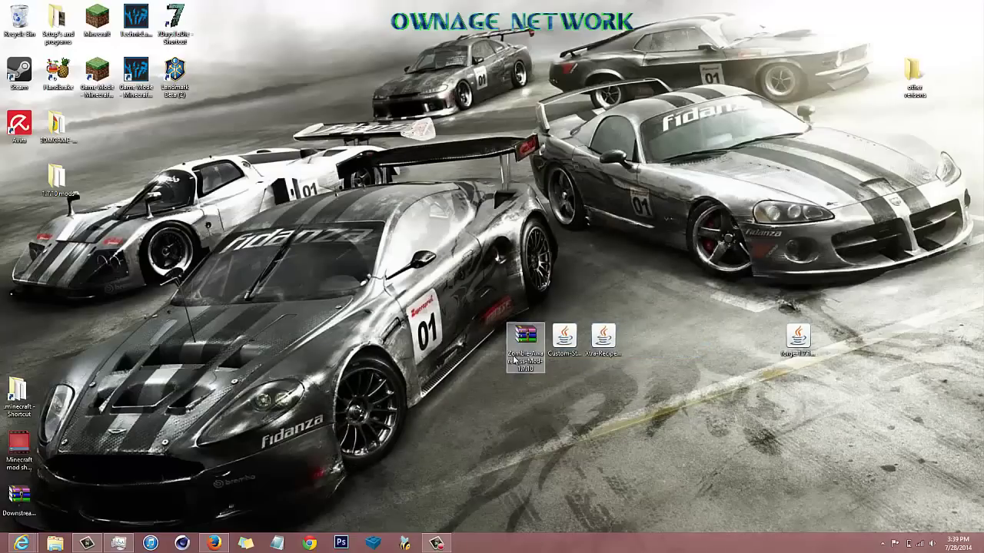
left_click(560, 344)
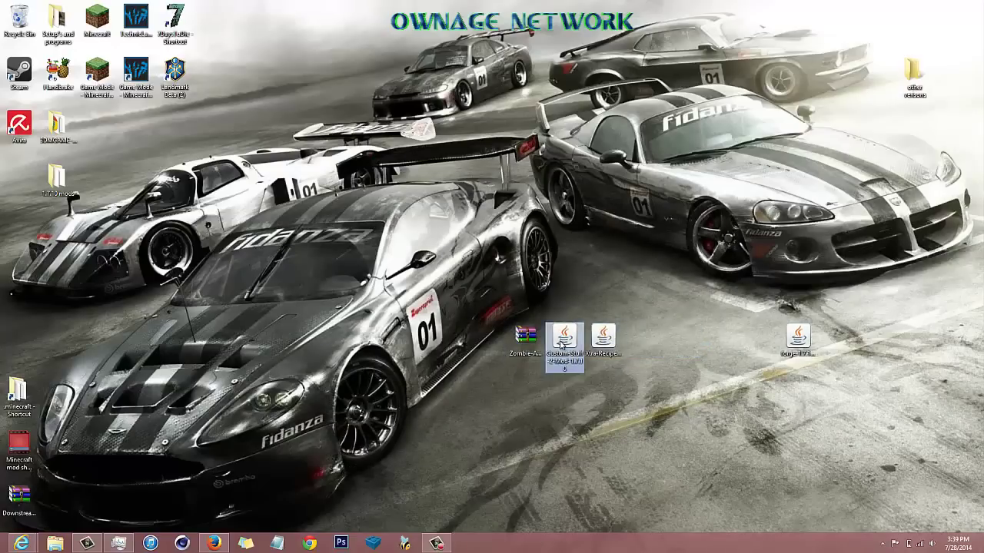
left_click(601, 350)
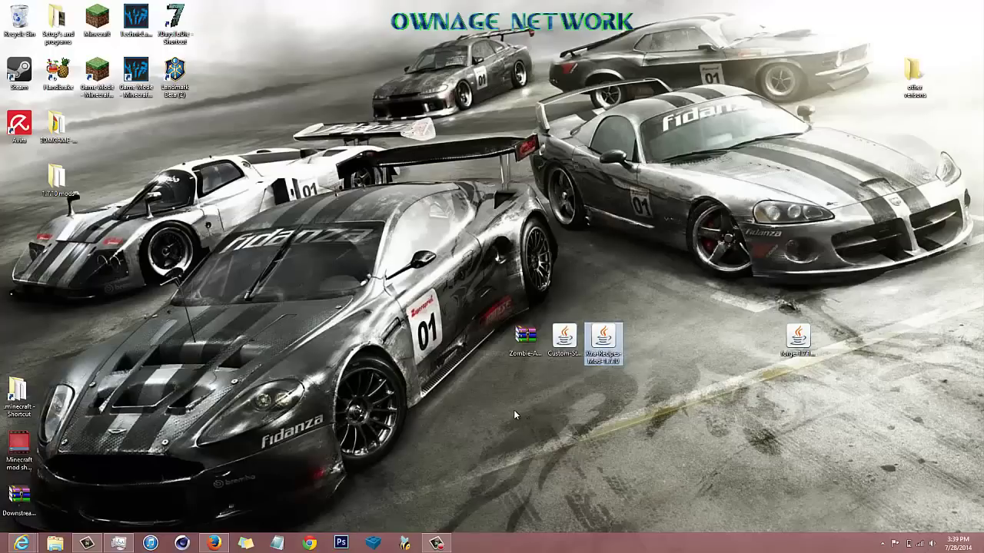
left_click(590, 381)
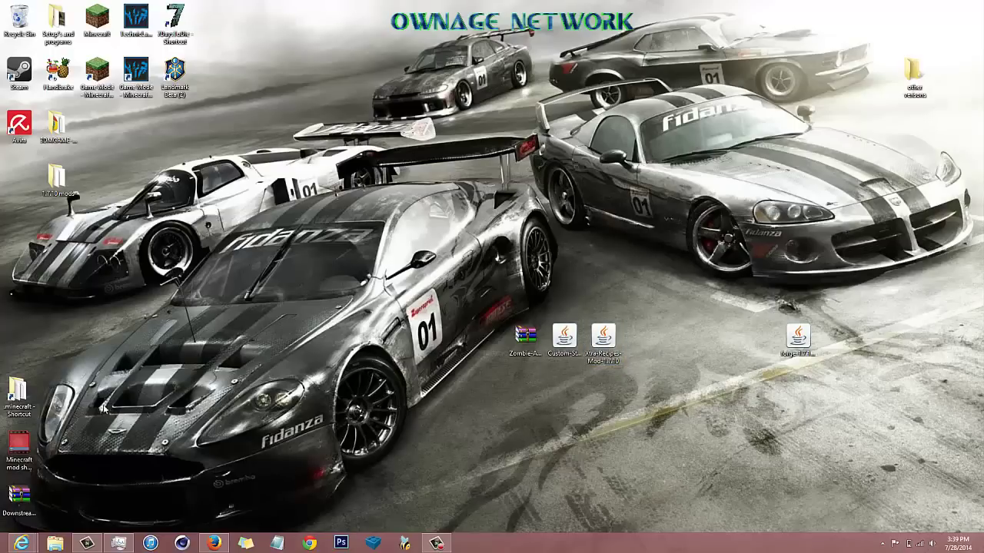
mouse_move(25, 415)
- Open %appdata% and send a .minecraft shortcut from the Roaming folder to the desktop
key("super+r")
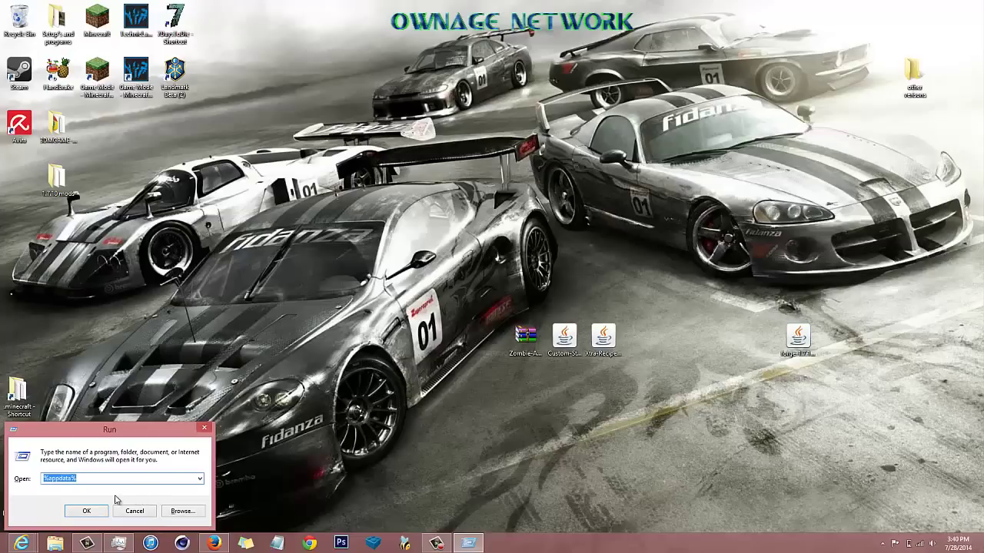
left_click(84, 513)
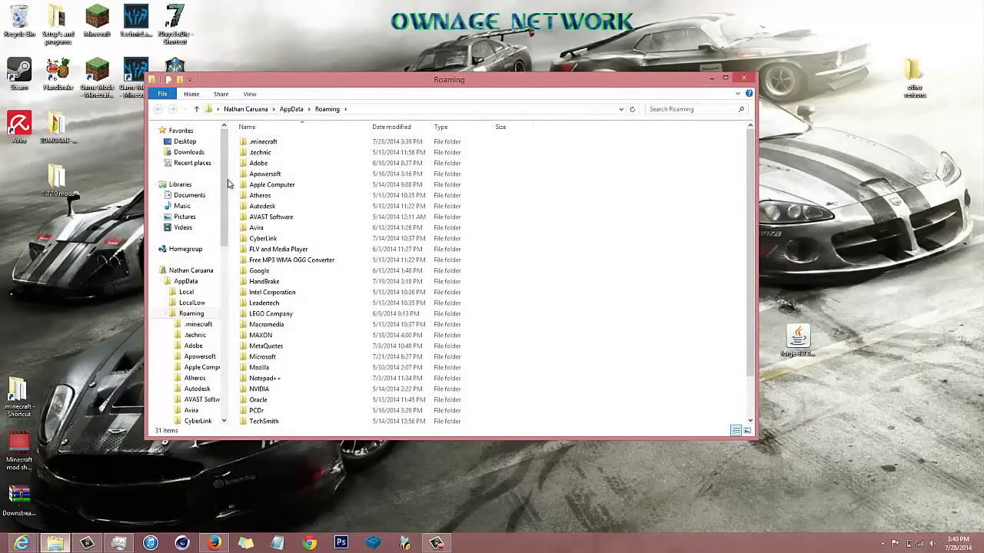
right_click(269, 143)
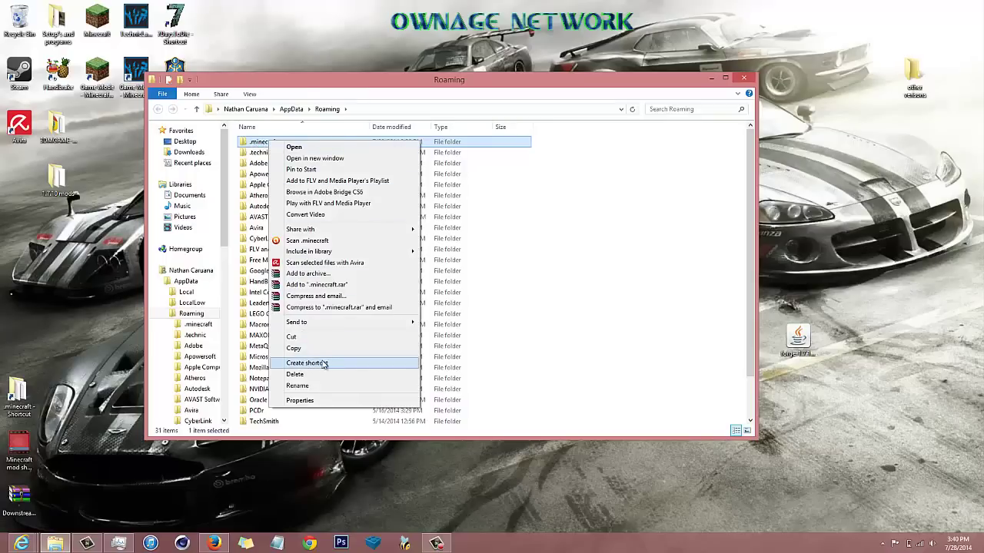
mouse_move(315, 322)
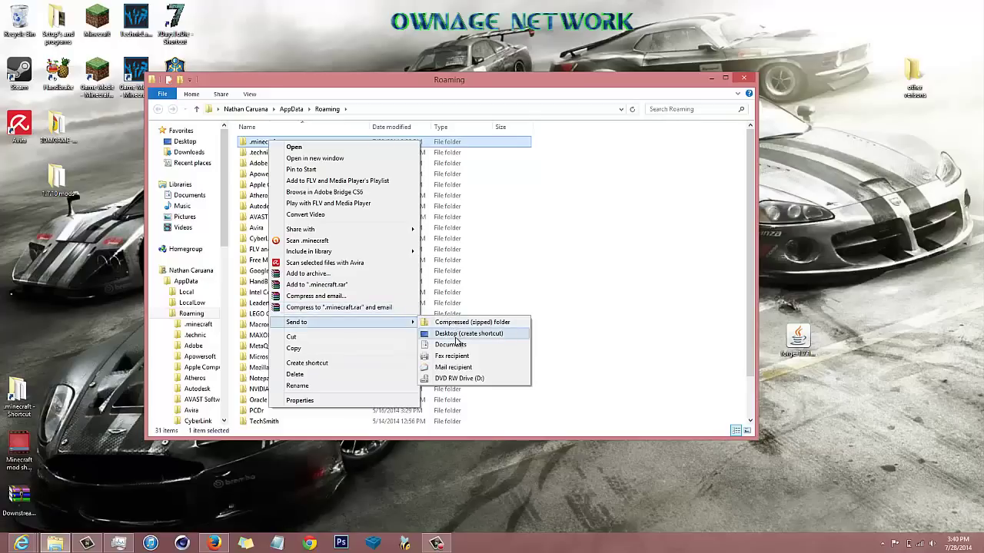
left_click(456, 335)
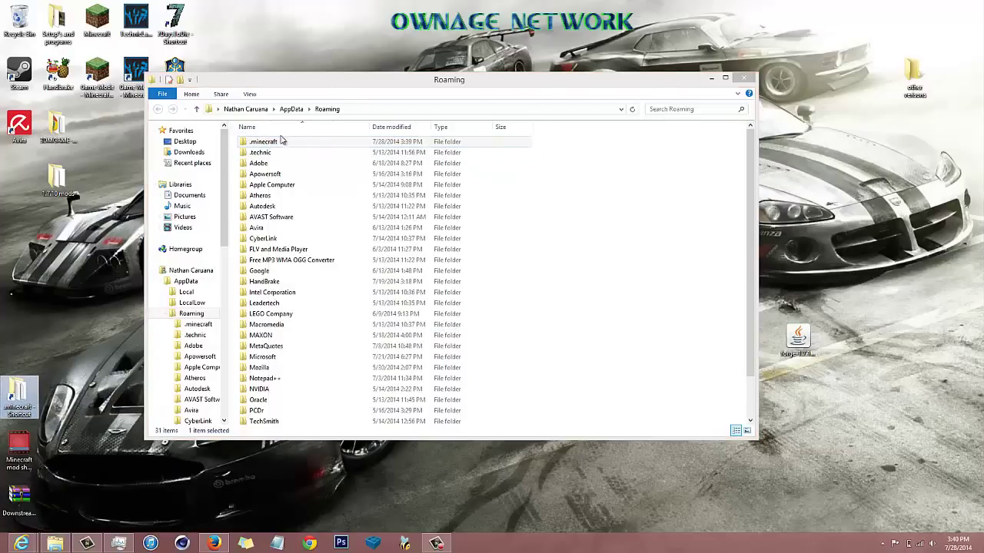
- Move the three mod jars into .minecraft\mods, minimise Explorer, and reopen the launcher
double_click(271, 143)
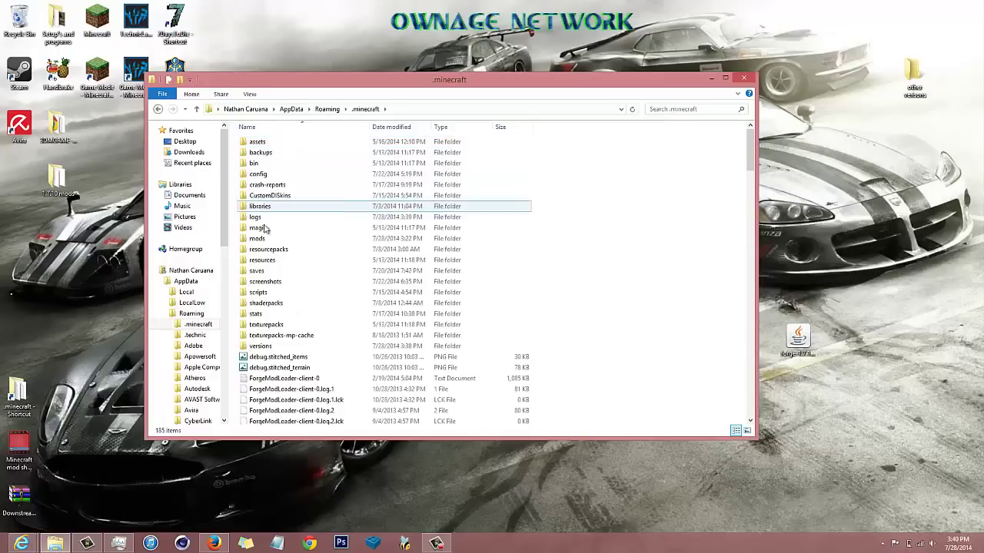
double_click(266, 240)
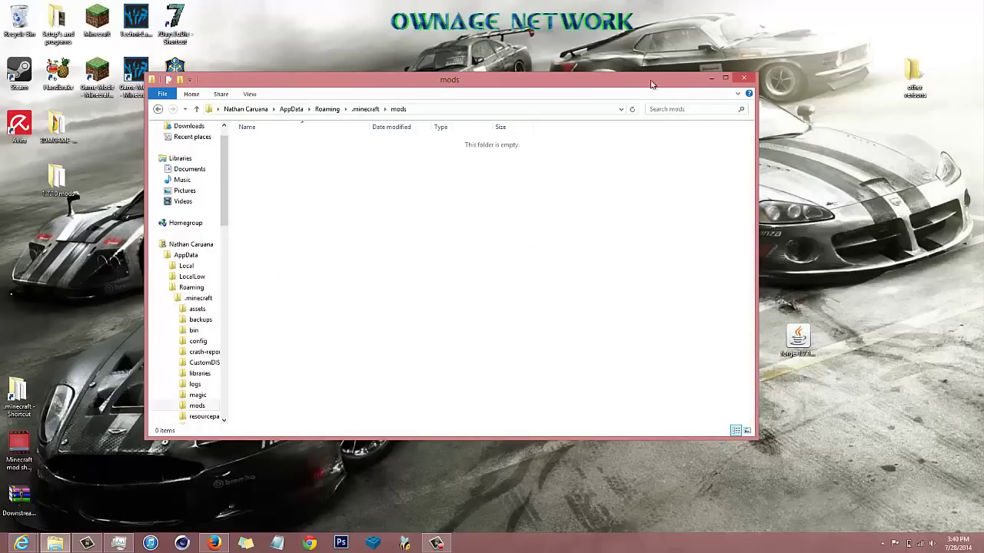
left_click_drag(651, 84, 375, 179)
left_click_drag(668, 322, 453, 300)
left_click_drag(379, 160, 469, 68)
left_click(724, 65)
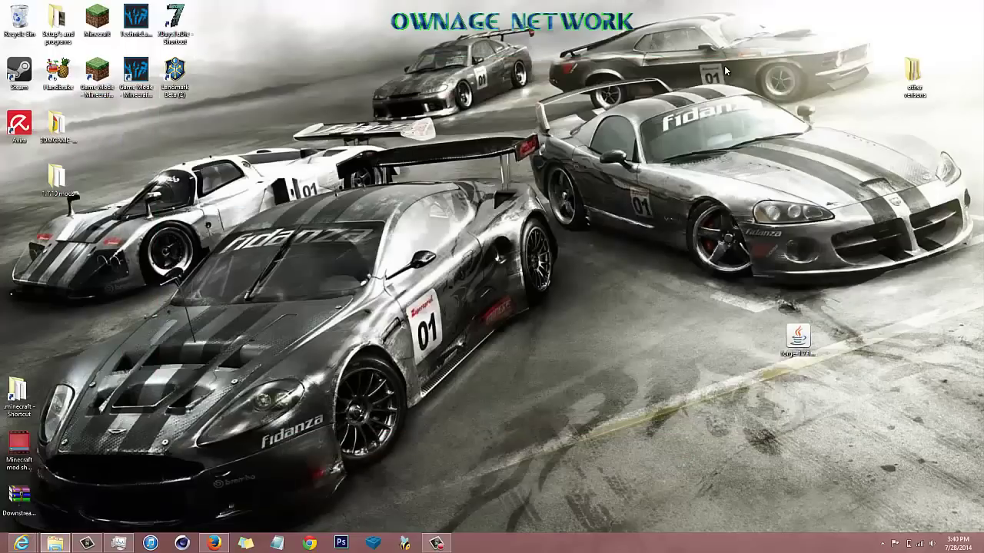
double_click(97, 17)
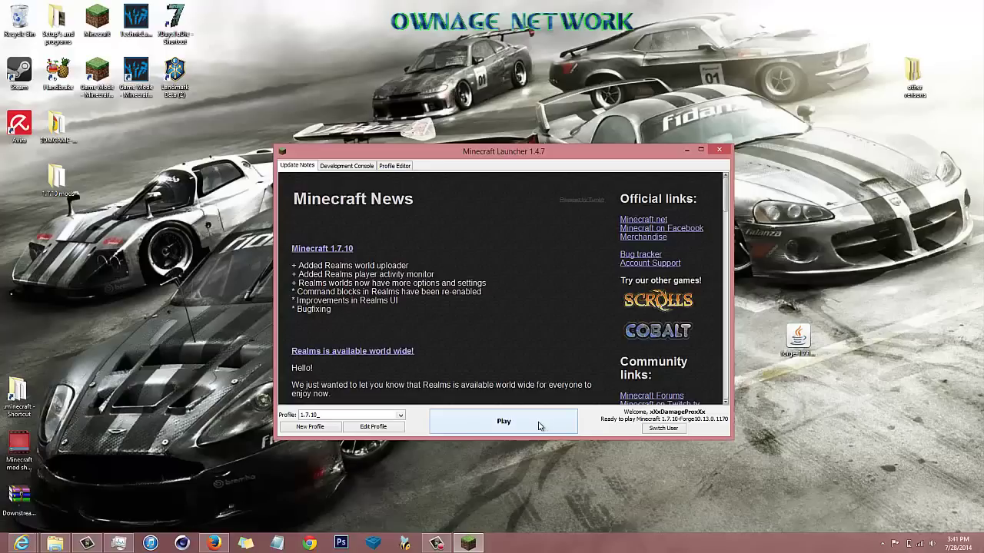
- Play the 1.7.10_ profile, which crashes with a NullPointerException report
left_click(539, 426)
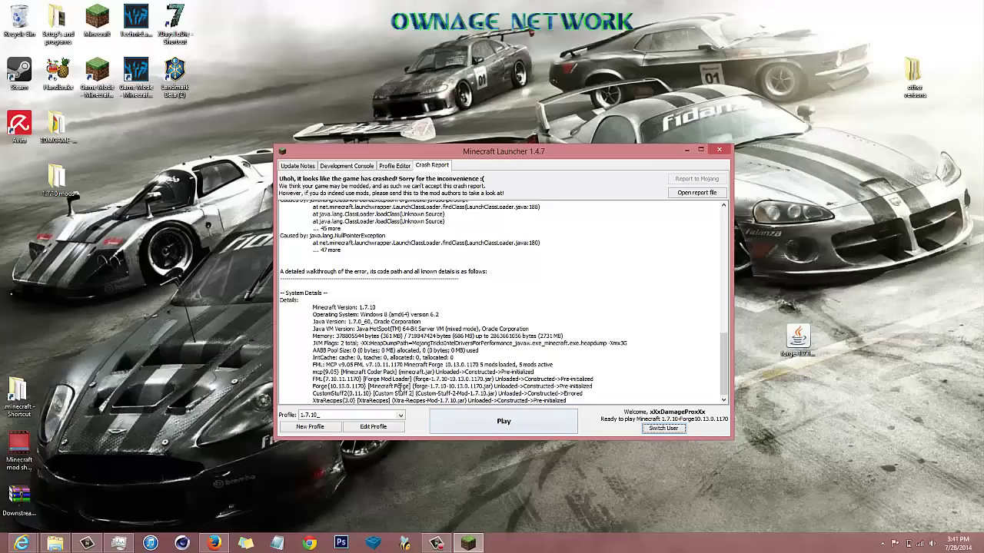
- Move the three mod files from the mods folder to the desktop and close the crashed launcher
left_click(55, 543)
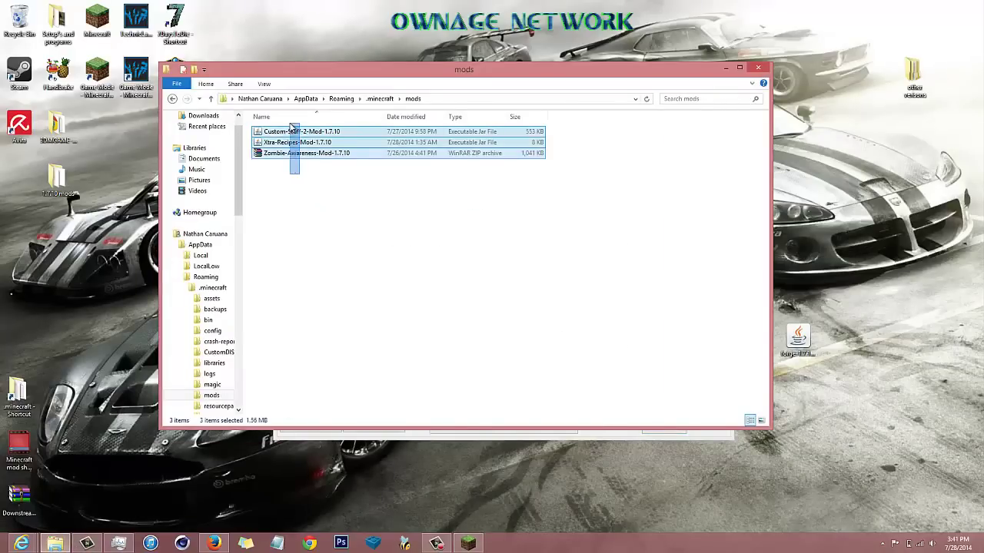
left_click_drag(292, 142, 48, 307)
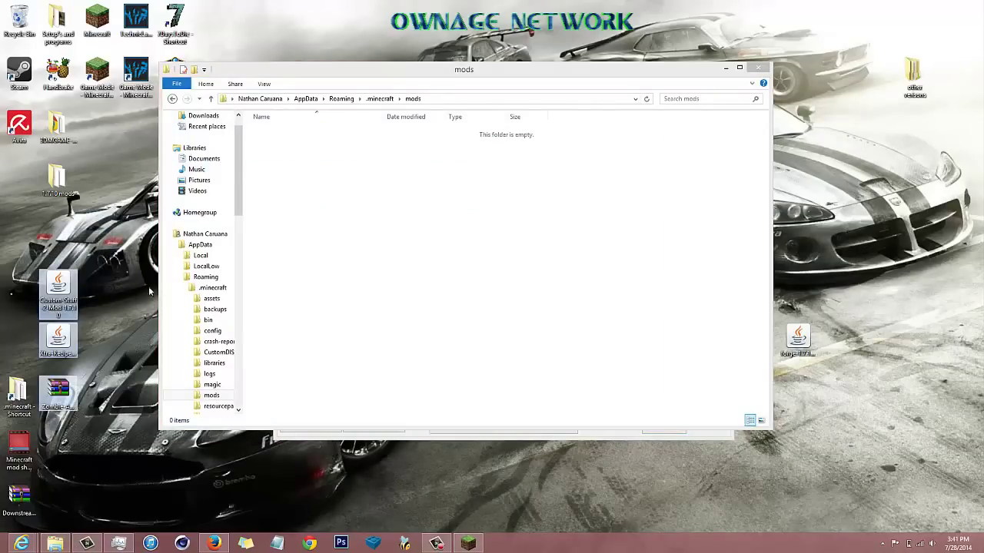
left_click(296, 406)
left_click(405, 435)
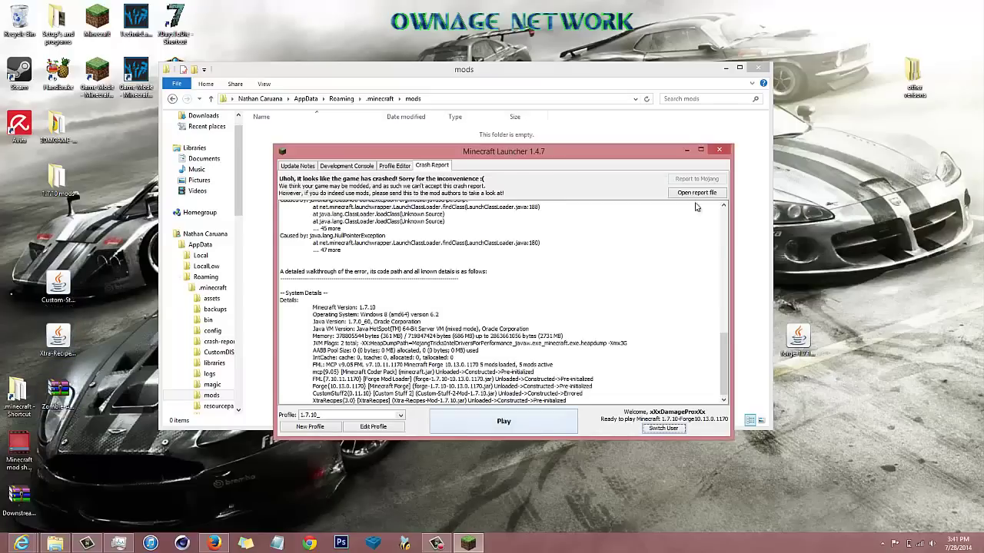
left_click(720, 148)
- Put only Custom-Stuff-2-Mod-1.7.10 back into mods and restart the Minecraft Launcher
left_click(65, 289)
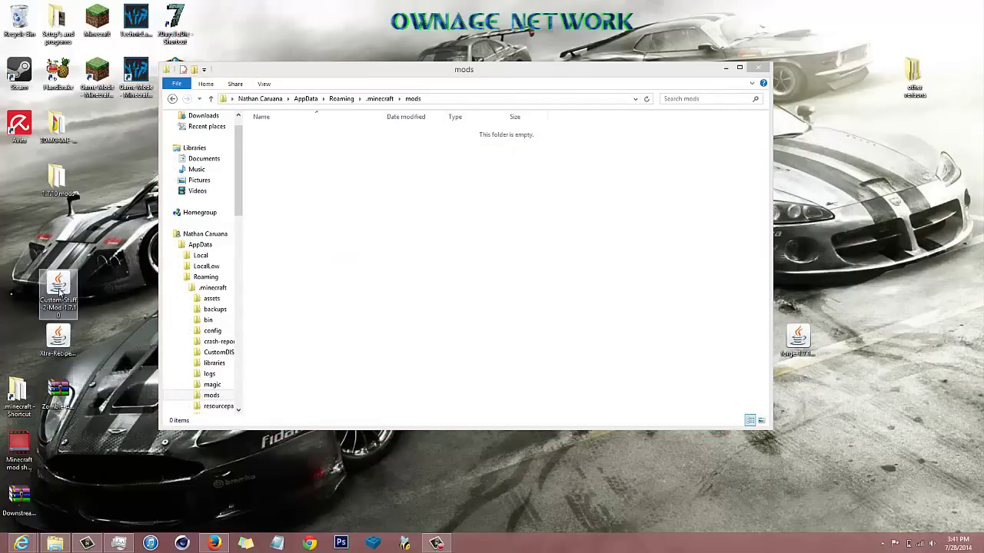
left_click_drag(59, 290, 456, 234)
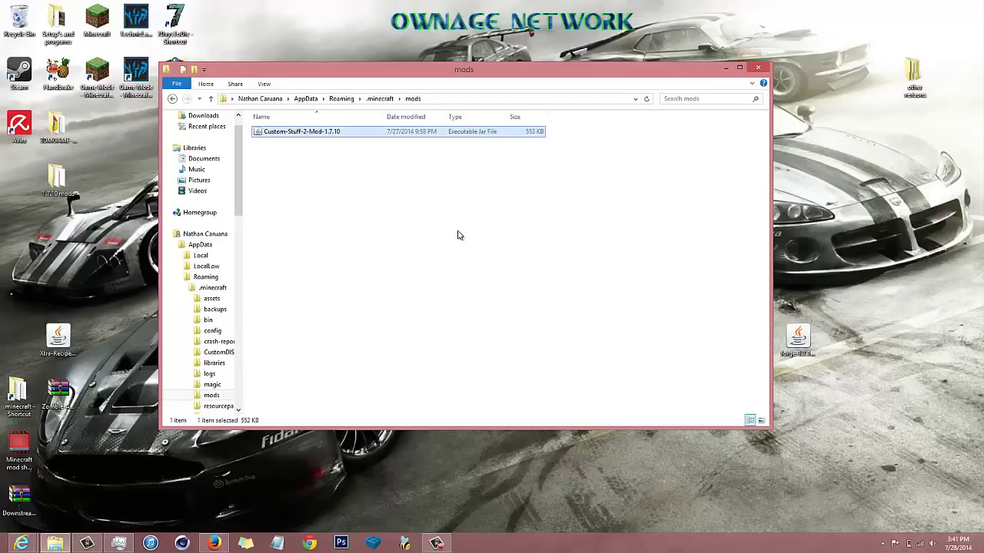
double_click(96, 23)
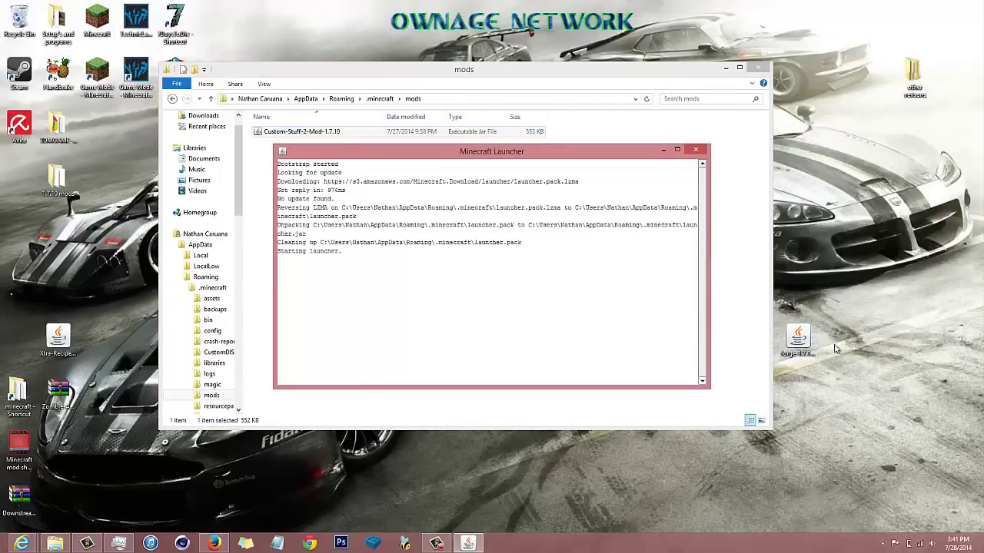
- After a one-mod crash, add the forge-1.7.10-10.13.0.1170-installer jar to mods and relaunch
left_click_drag(798, 337, 863, 204)
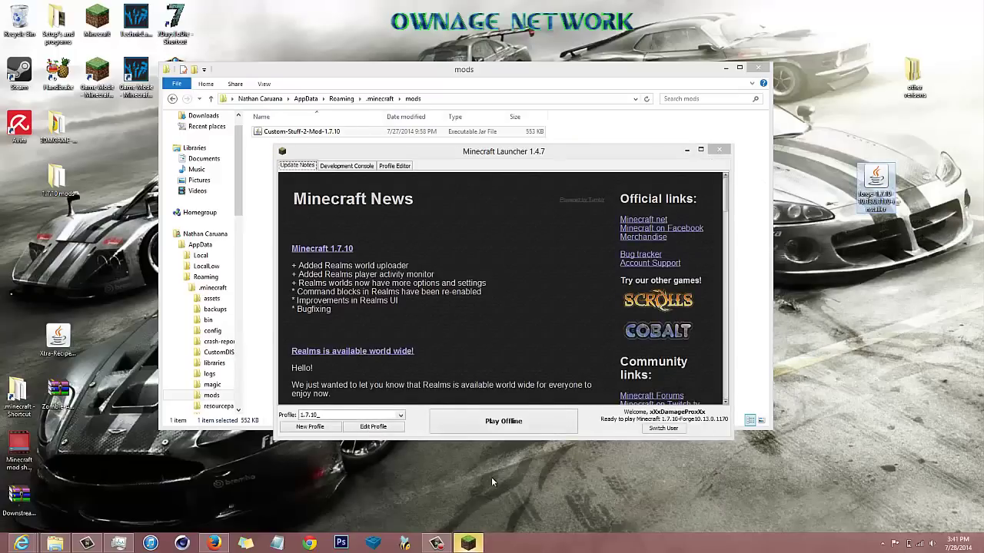
left_click(495, 423)
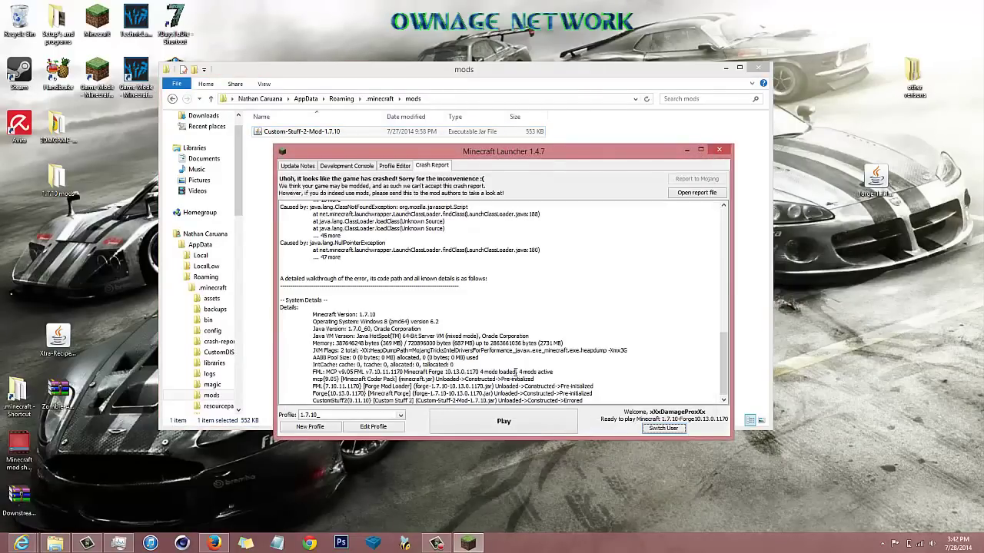
left_click(716, 154)
left_click_drag(876, 178, 568, 196)
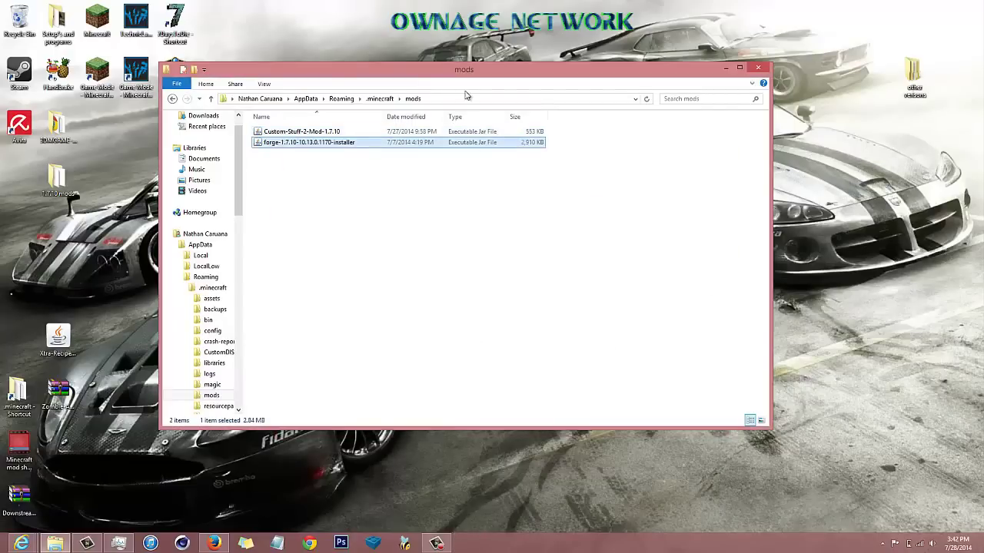
left_click(91, 17)
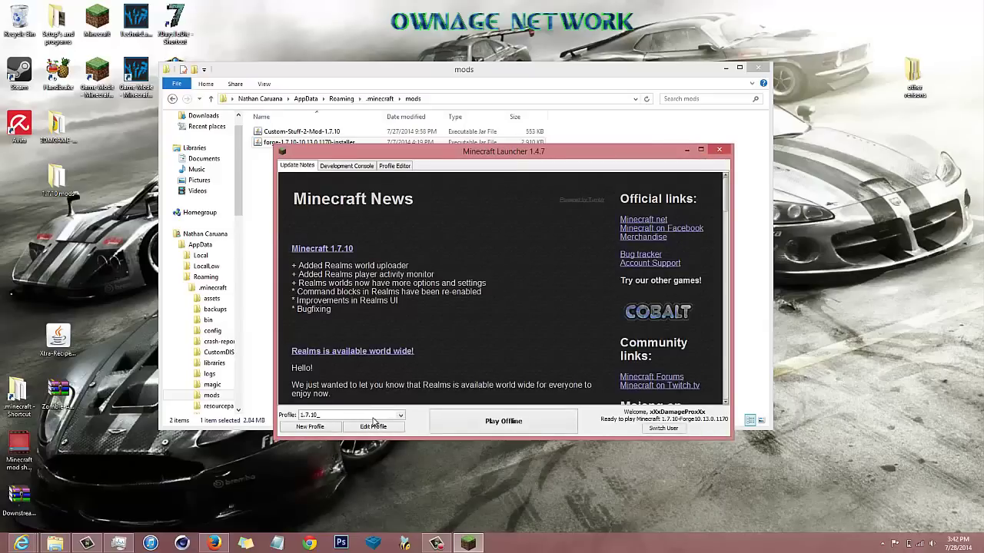
- Keep the 1.7.10_ profile on 1.7.10-Forge10.13.0.1170, save it unchanged, and launch again
left_click(400, 415)
left_click_drag(401, 434, 400, 474)
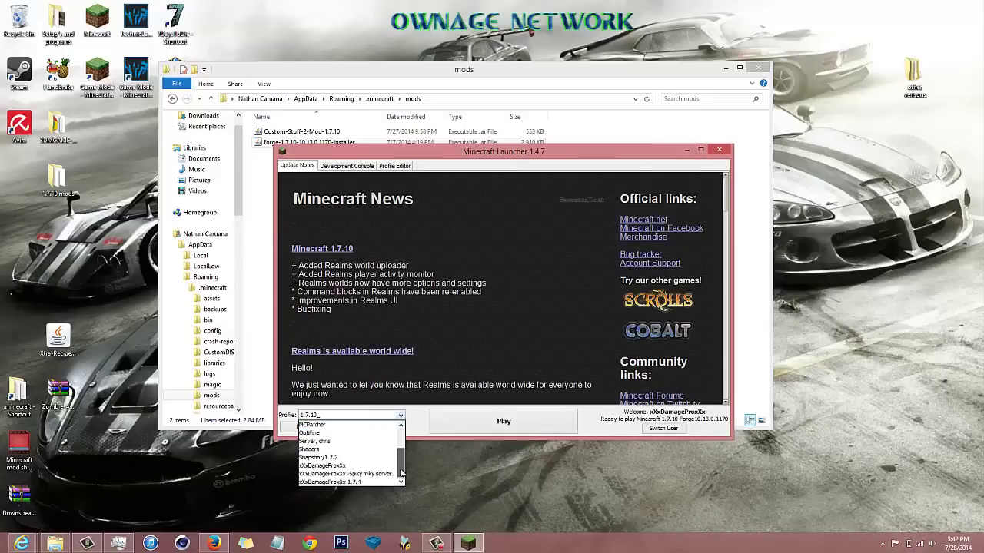
left_click(389, 430)
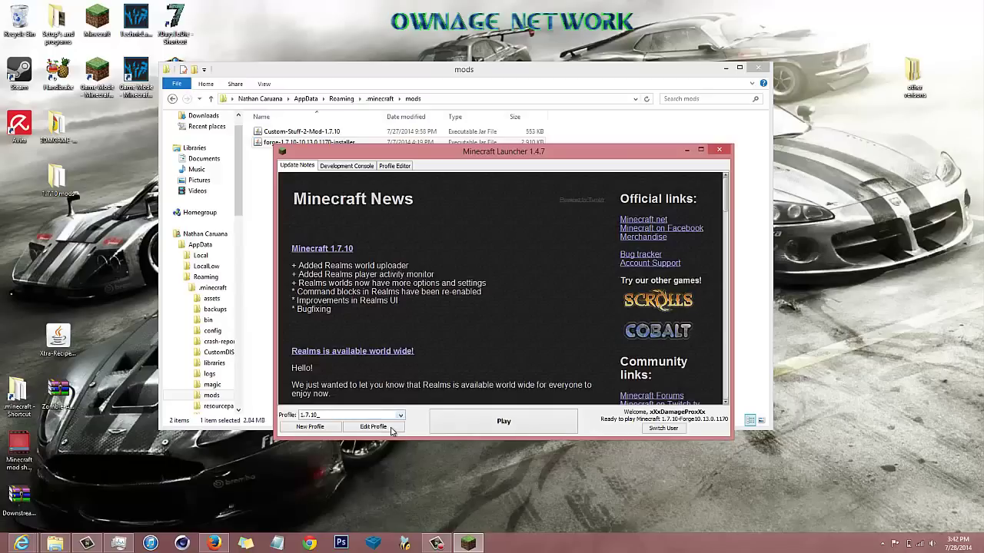
left_click(374, 427)
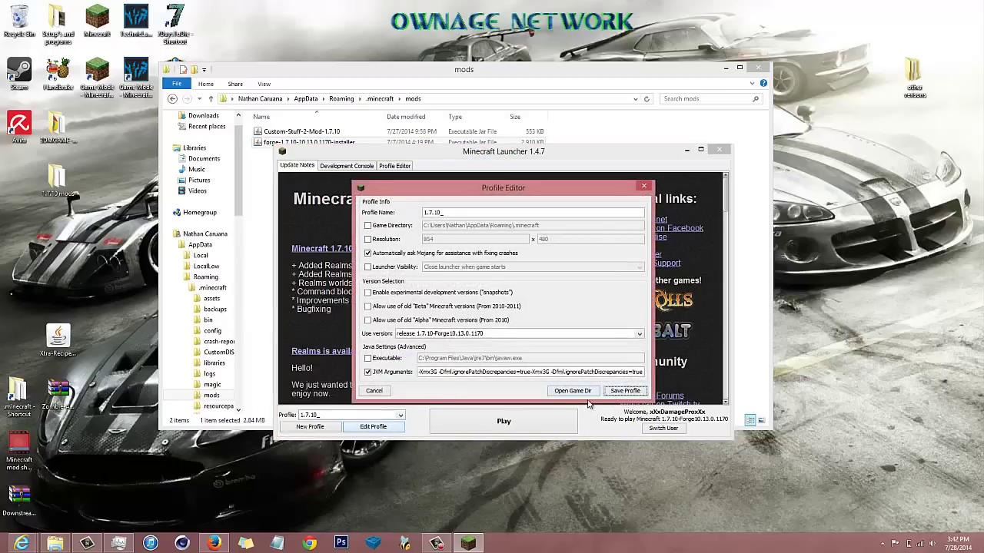
left_click(624, 390)
left_click(511, 424)
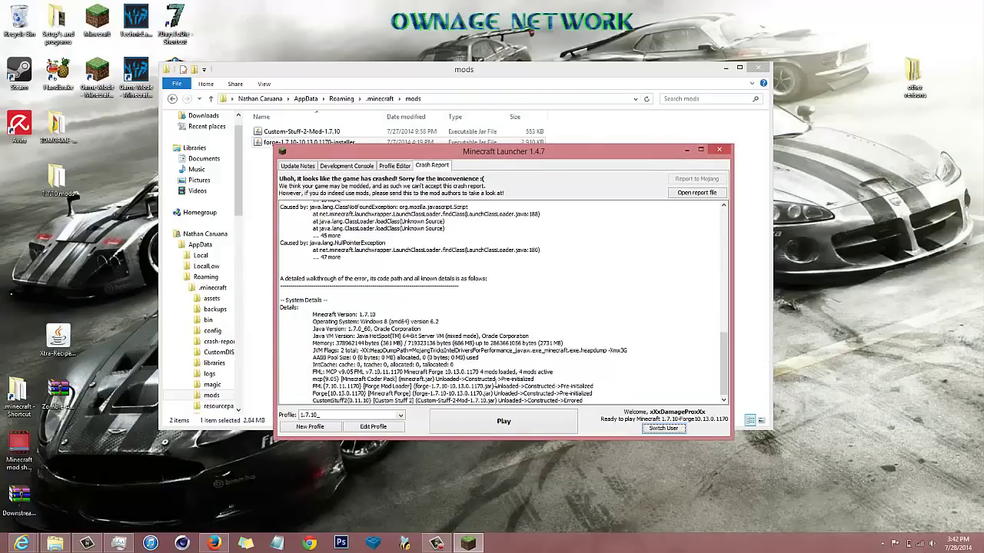
- Close the crashed launcher and move the Forge installer and Custom-Stuff-2 jars out of mods
left_click(718, 149)
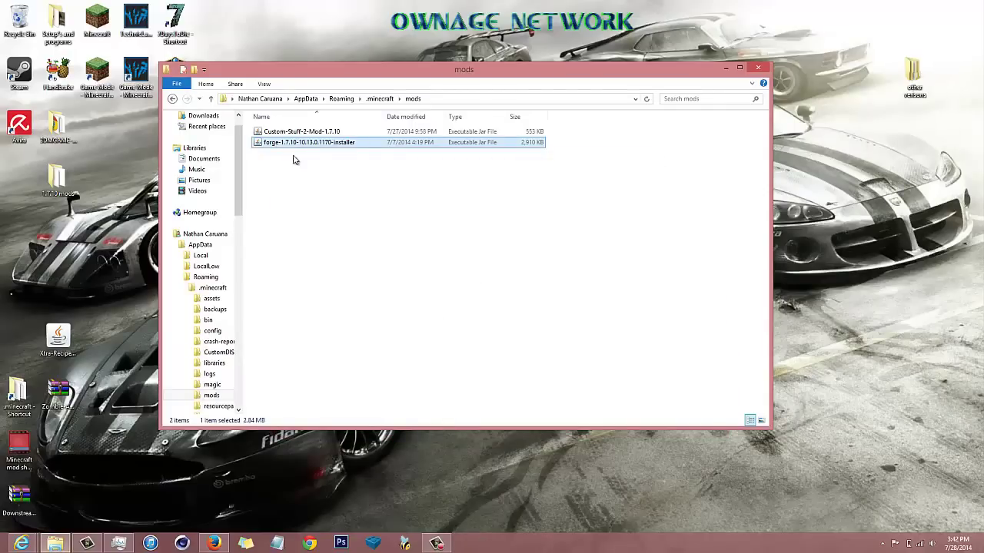
left_click_drag(280, 140, 836, 137)
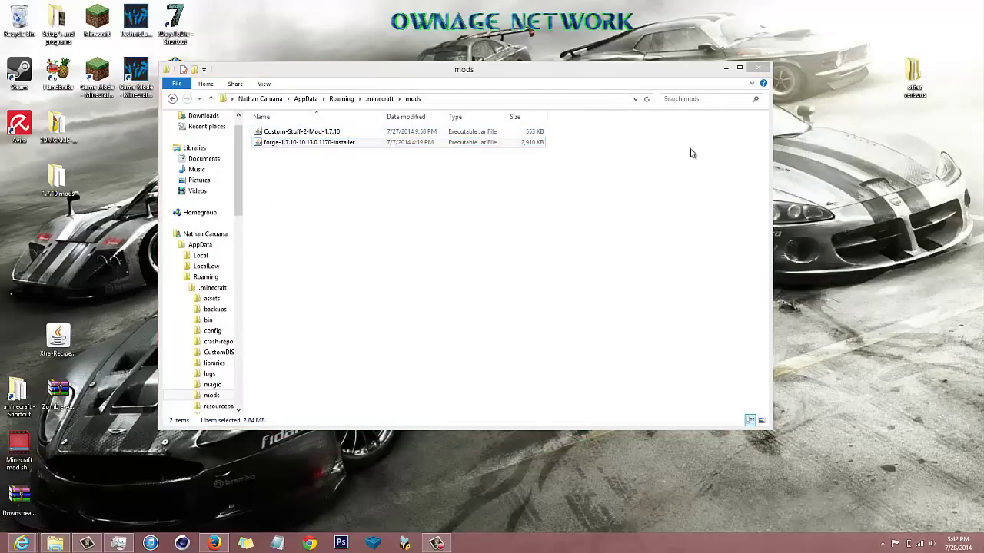
left_click_drag(402, 137, 58, 286)
- Move OptiFine_1.7.10_HD_U_A2, DynamicLights-1.7.10 and More-Pickaxes-Mod-1.7.10 from '1.7.10 mods' into mods
double_click(57, 178)
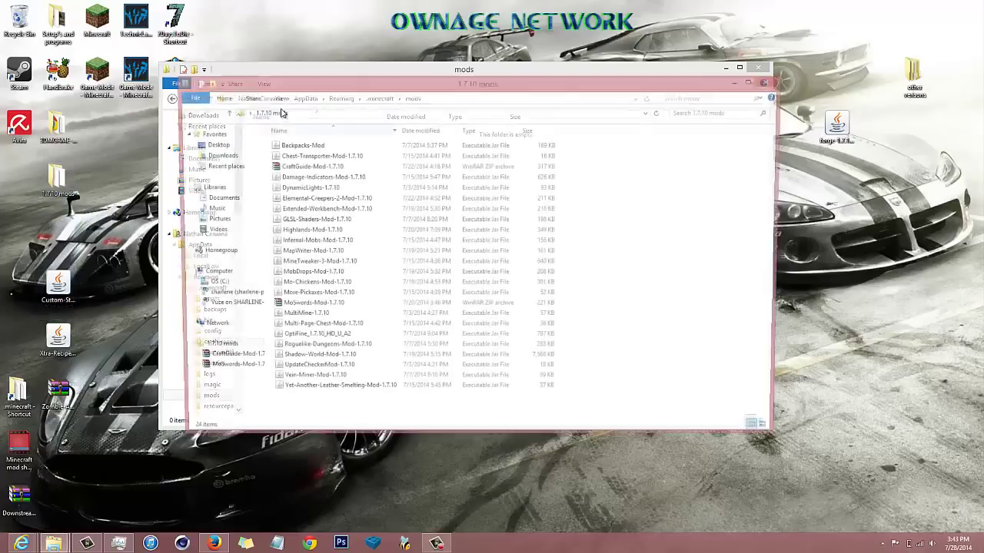
left_click_drag(305, 98, 647, 131)
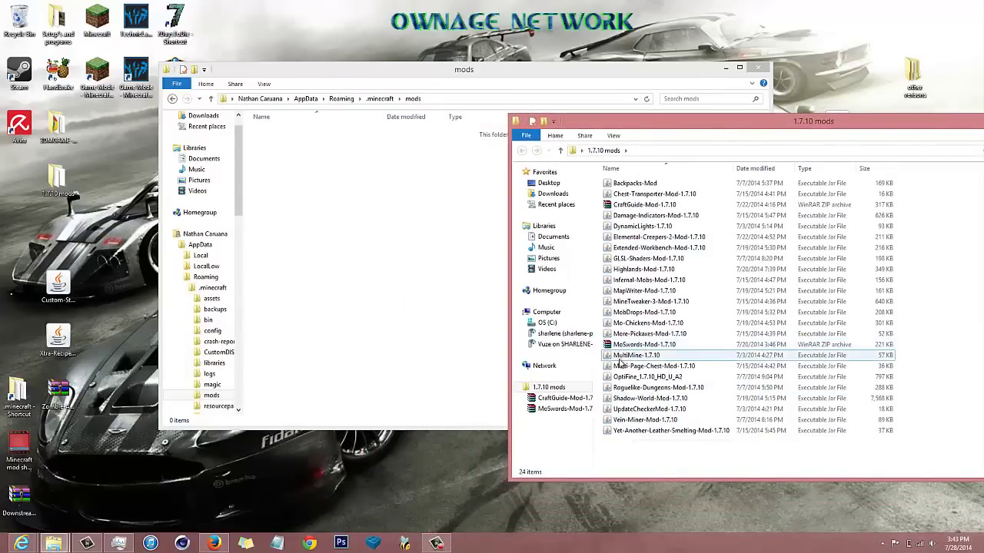
left_click_drag(626, 378, 434, 234)
left_click(792, 136)
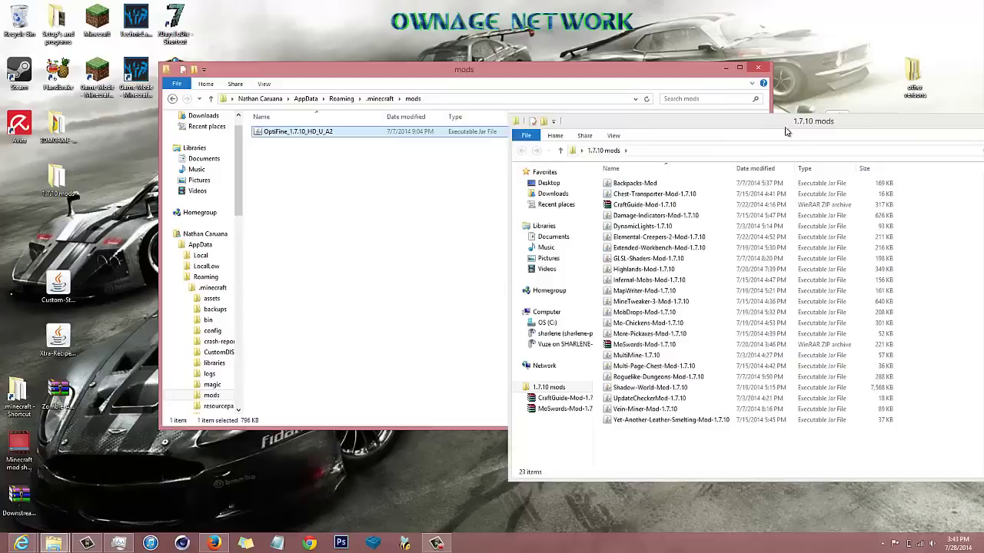
left_click_drag(651, 226, 492, 239)
left_click(848, 134)
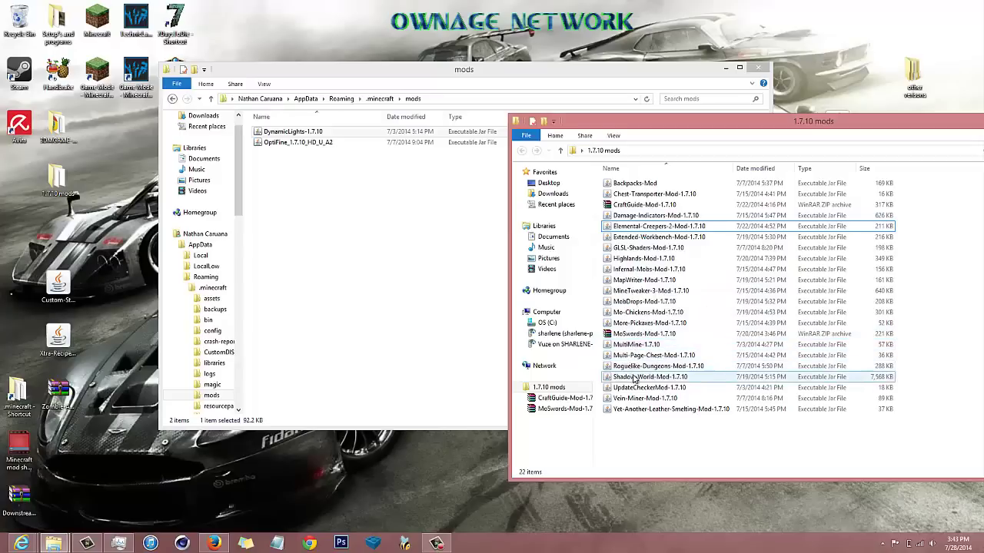
left_click_drag(638, 326, 369, 230)
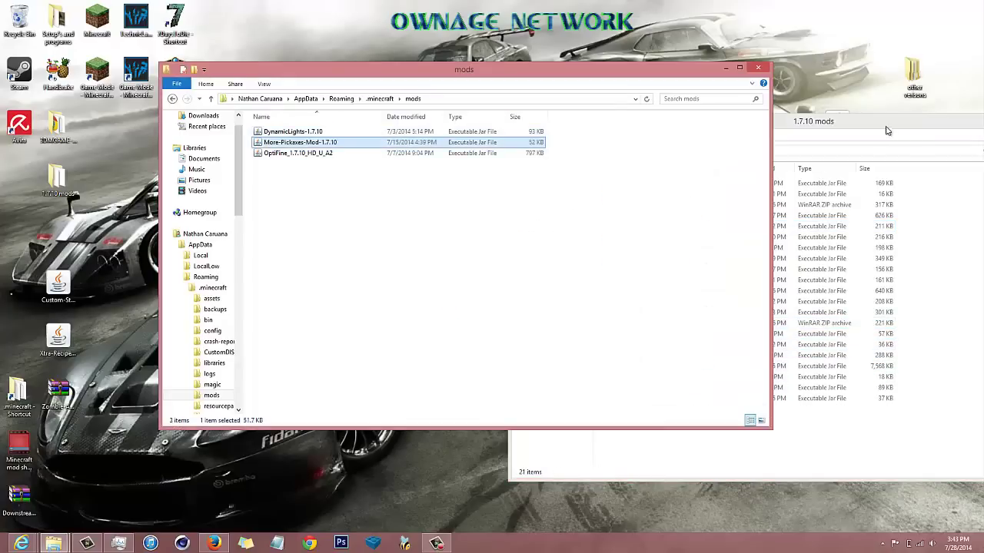
- Put the 1.7.10 mods window away and reopen the Minecraft launcher
left_click_drag(885, 126, 674, 131)
left_click(862, 121)
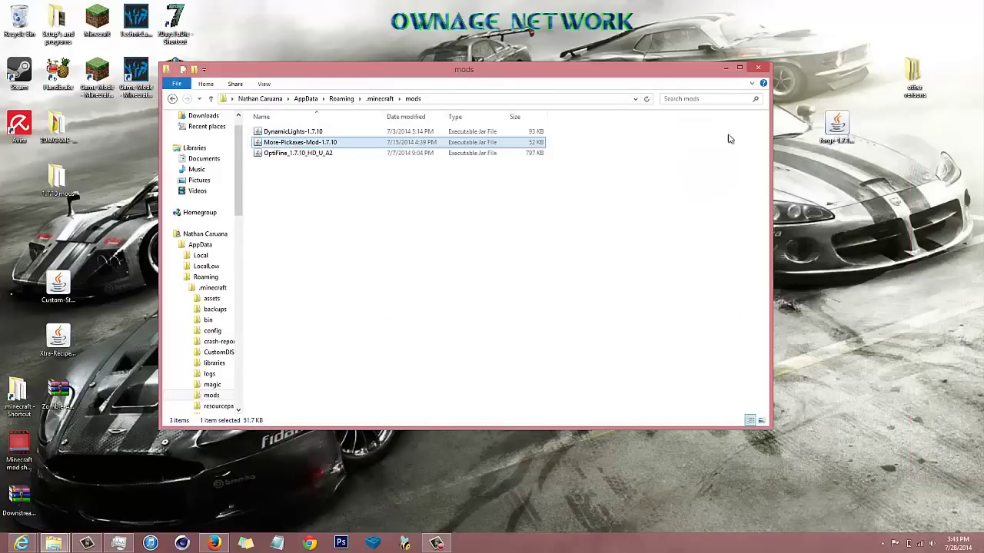
double_click(97, 23)
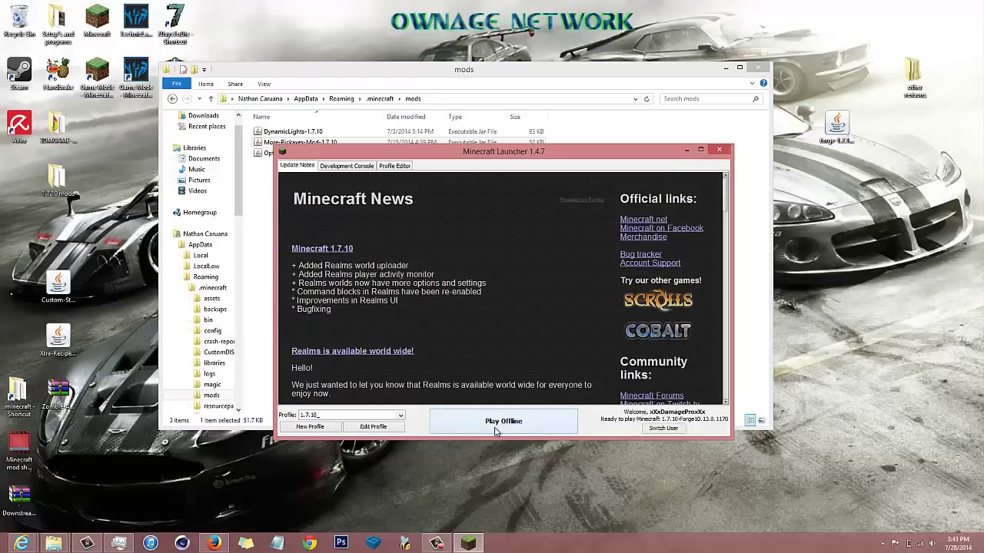
- Play offline to reach the 1.7.10 title screen with 14 mods loaded
left_click(494, 431)
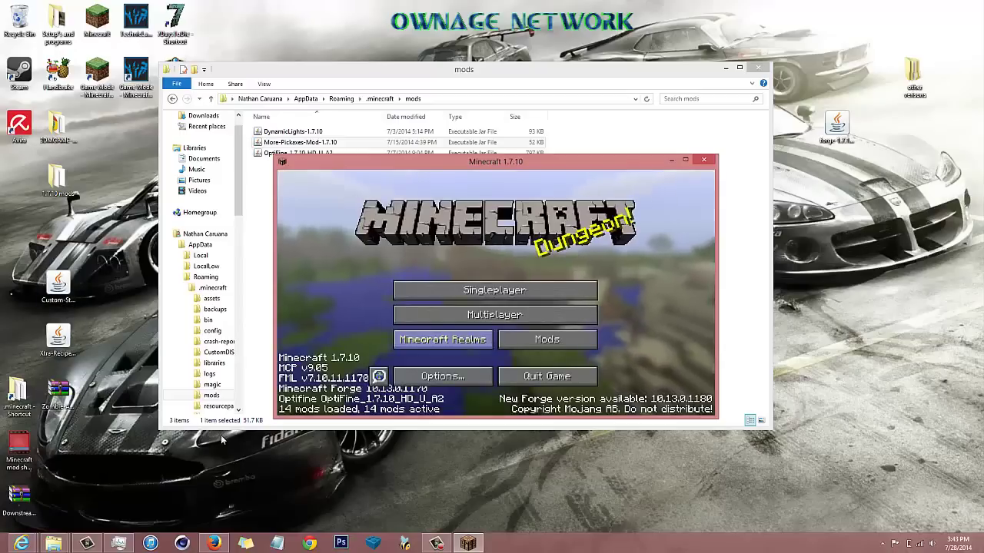
left_click(531, 340)
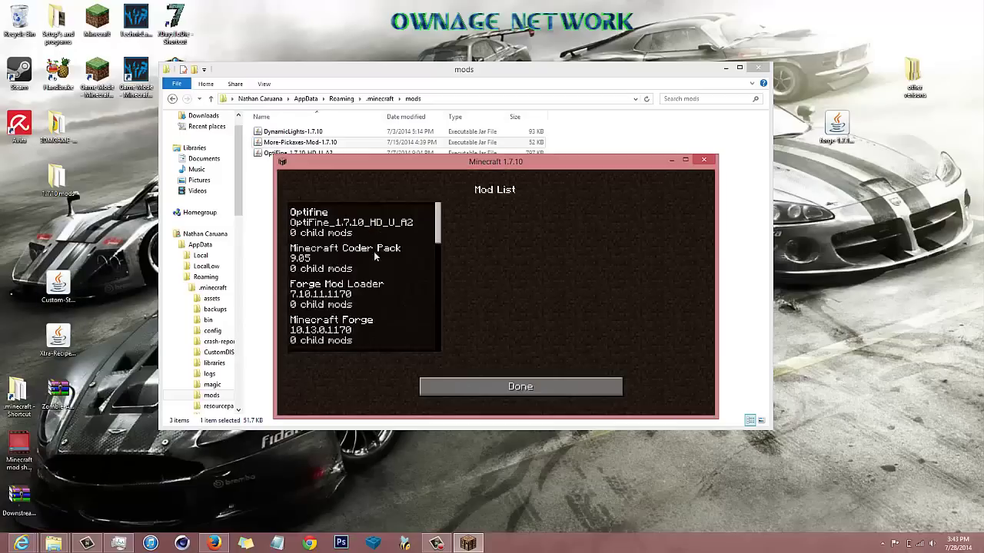
left_click(293, 224)
left_click(322, 266)
scroll(323, 269, "down", 3)
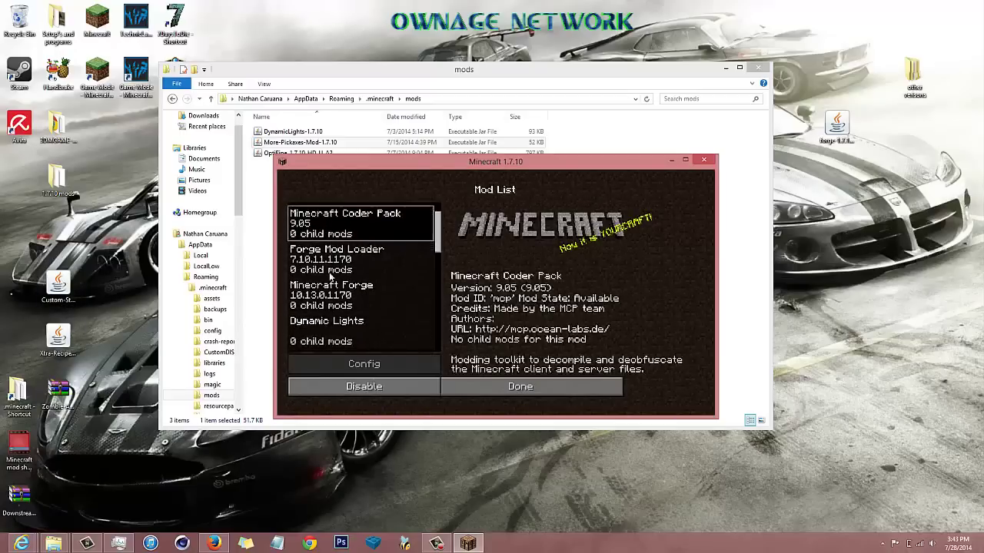
left_click(325, 269)
left_click(329, 278)
left_click(332, 286)
left_click(334, 280)
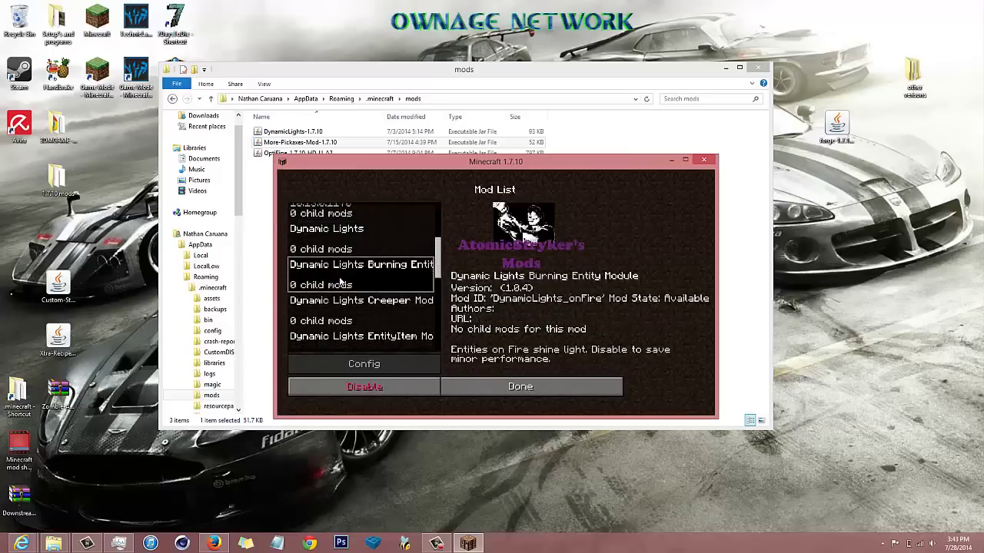
scroll(338, 254, "down", 3)
scroll(342, 254, "down", 2)
left_click(348, 276)
scroll(348, 276, "down", 3)
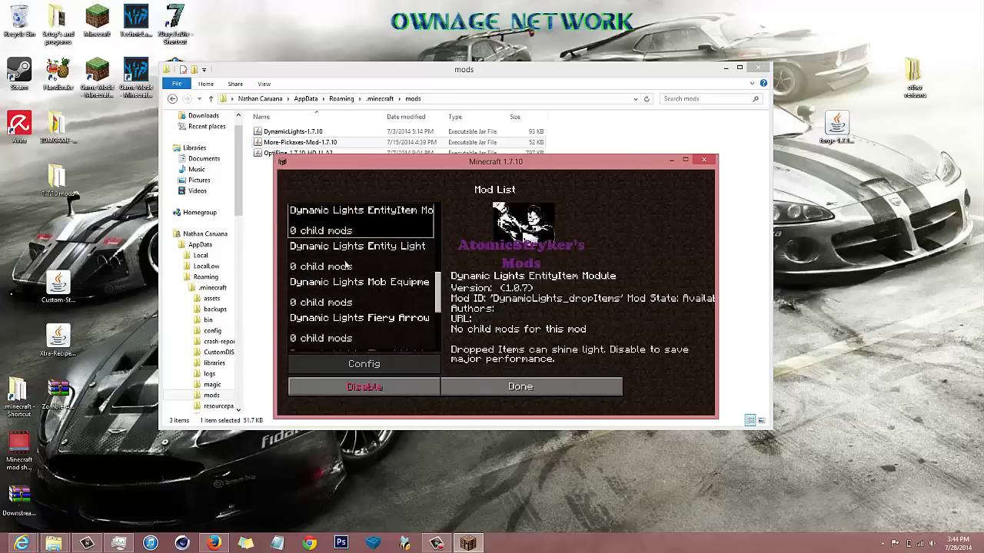
left_click(347, 273)
scroll(347, 292, "down", 2)
left_click(347, 311)
scroll(347, 292, "down", 2)
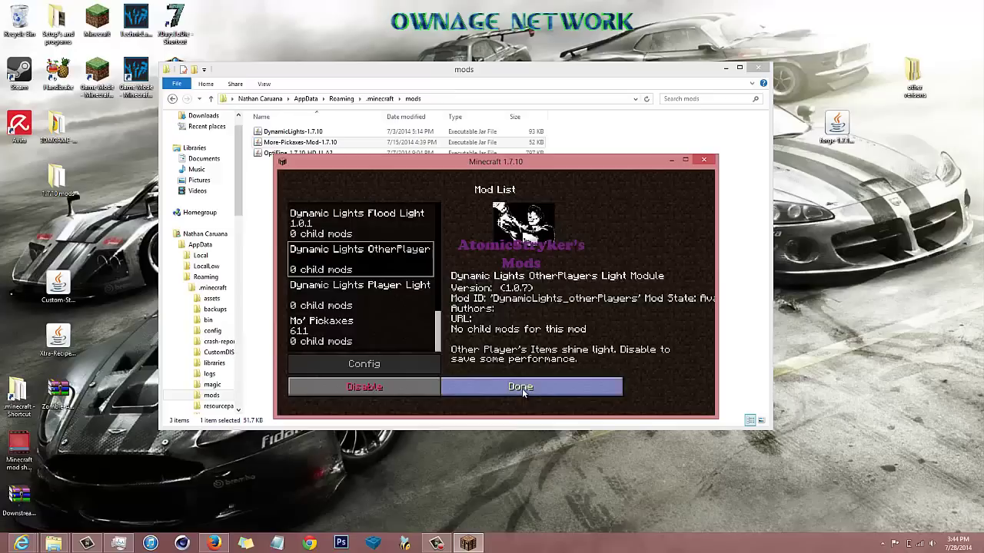
left_click(376, 308)
left_click(332, 275)
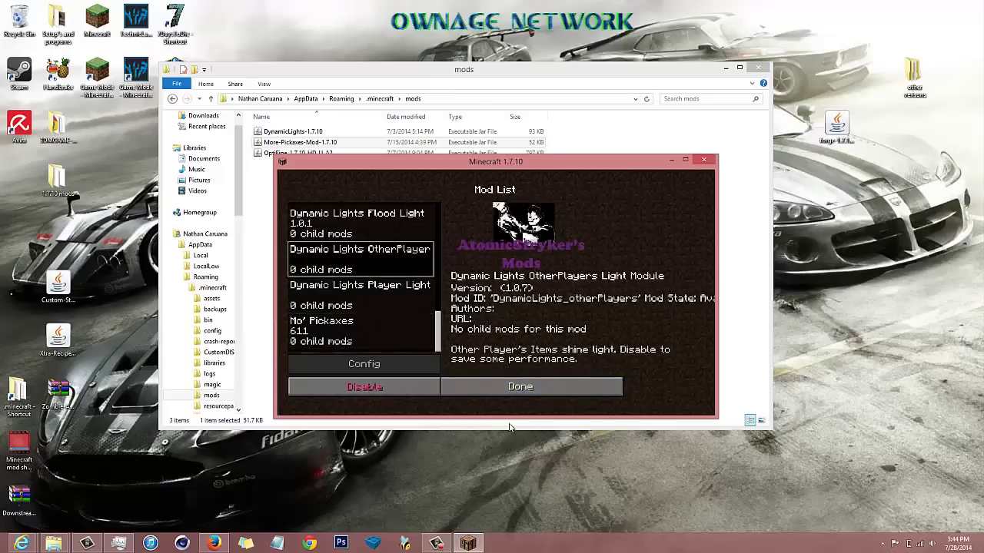
left_click(523, 387)
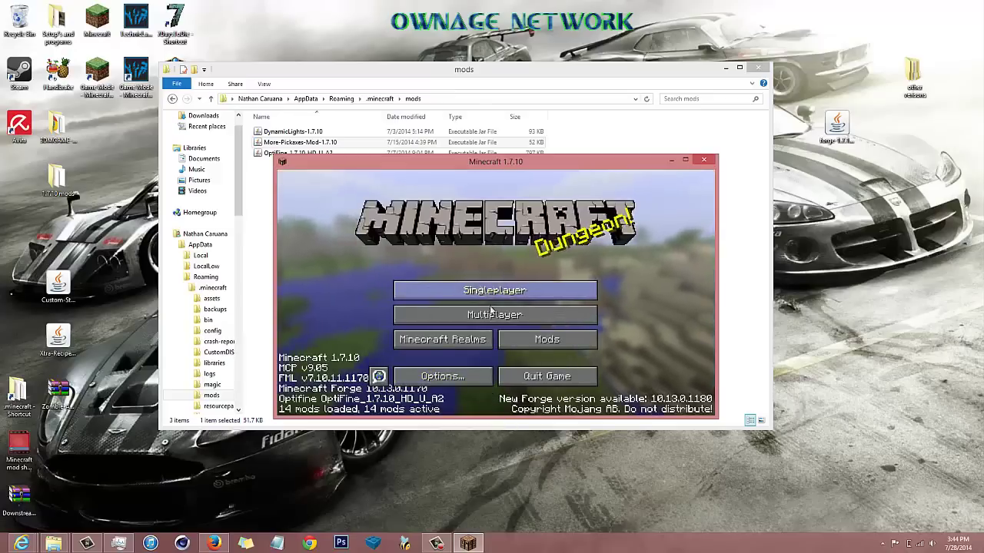
- From Singleplayer, create a world called New World in Creative game mode and load it
left_click(491, 292)
left_click(600, 372)
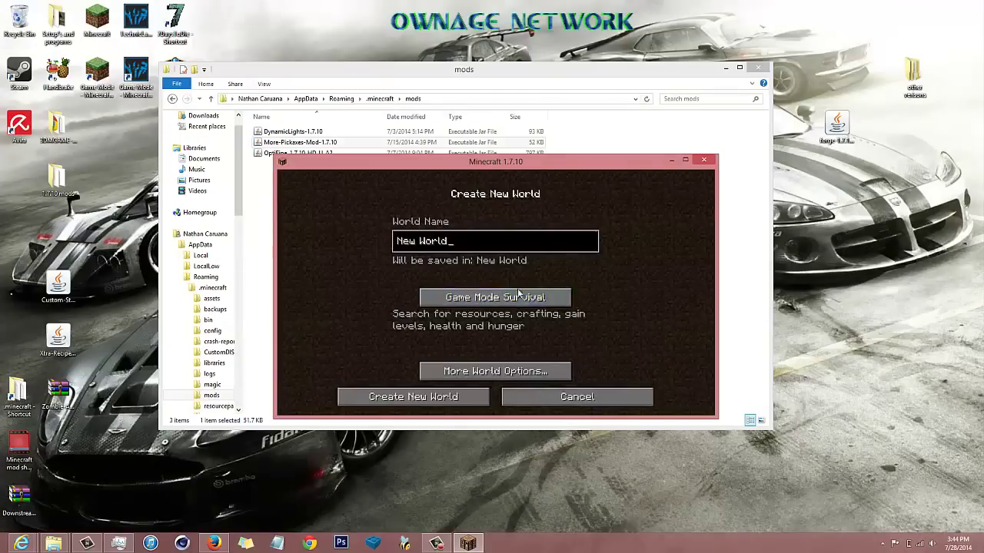
left_click(520, 297)
left_click(520, 298)
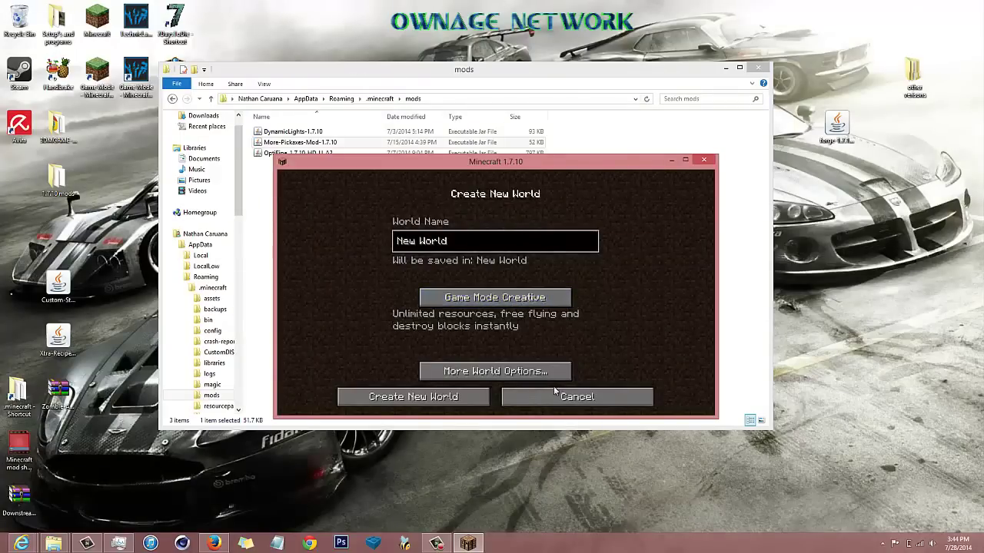
left_click(410, 398)
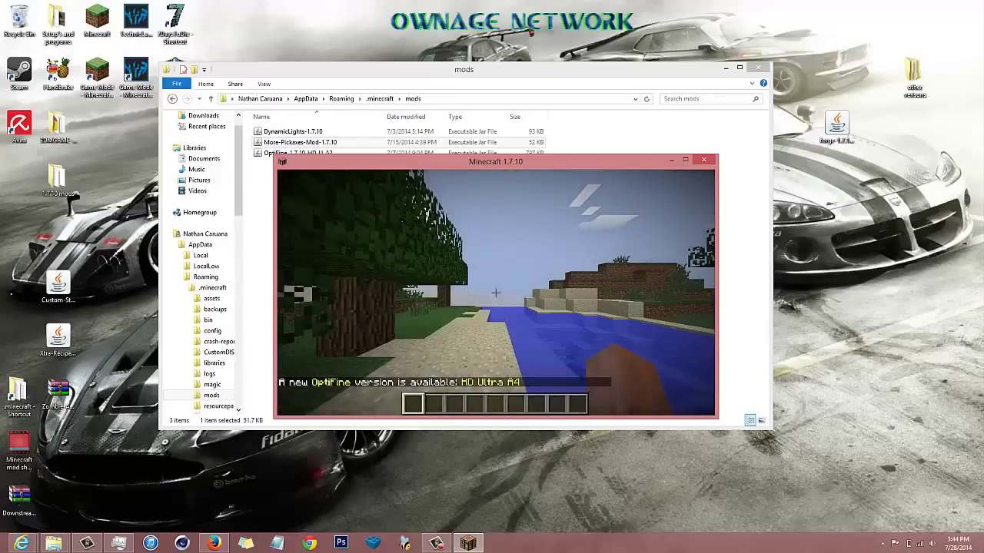
mouse_move(496, 293)
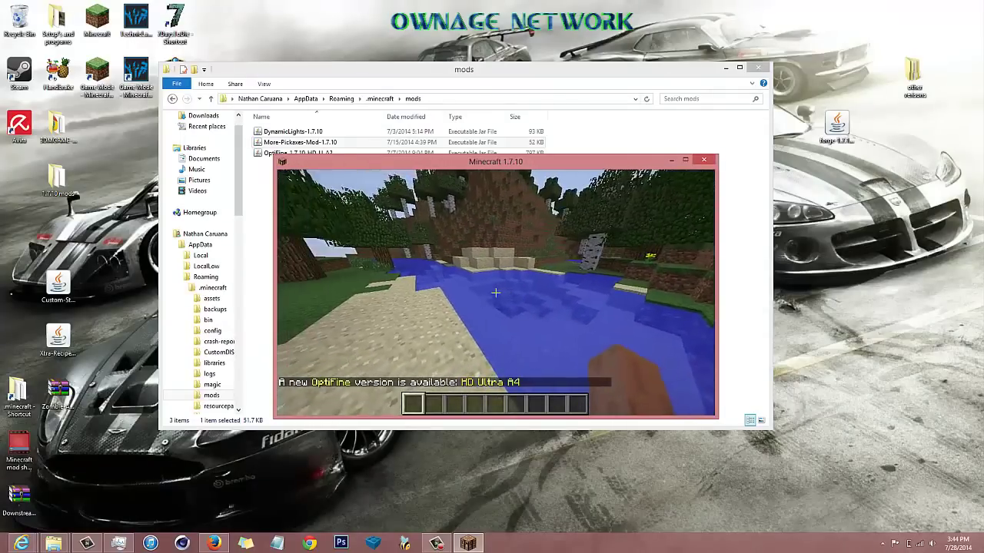
- Glance at Video Settings from the pause menu, then open the creative inventory with E
key("Escape")
left_click(458, 321)
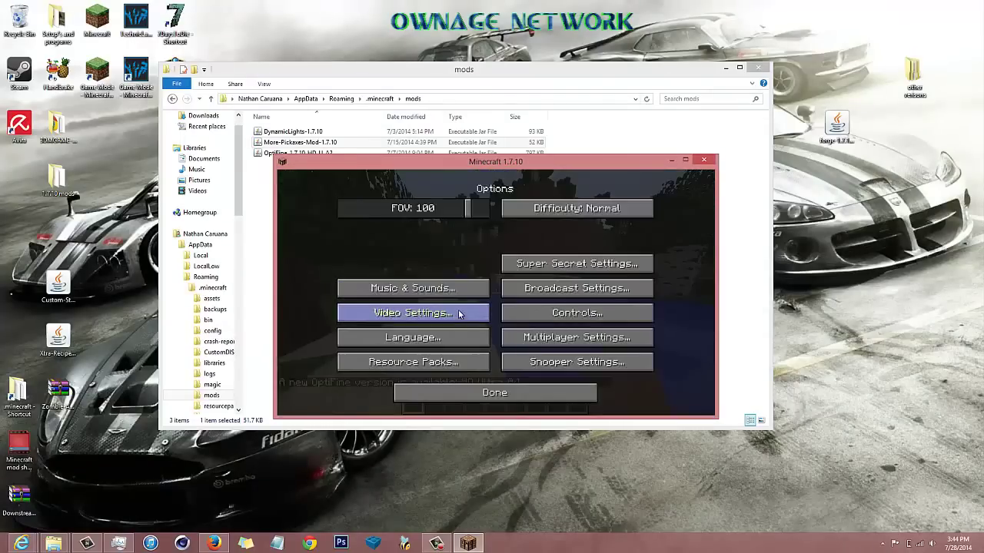
left_click(430, 313)
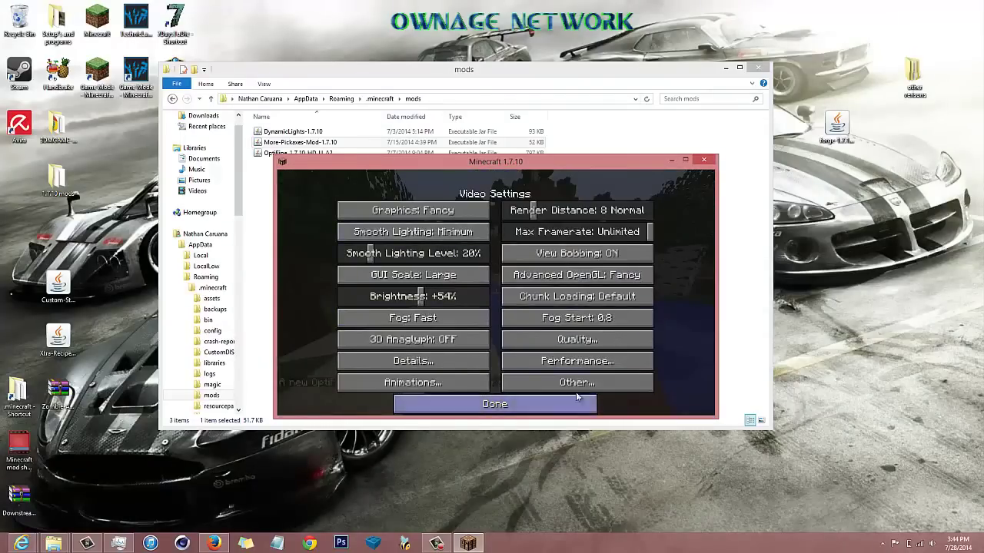
key("Escape")
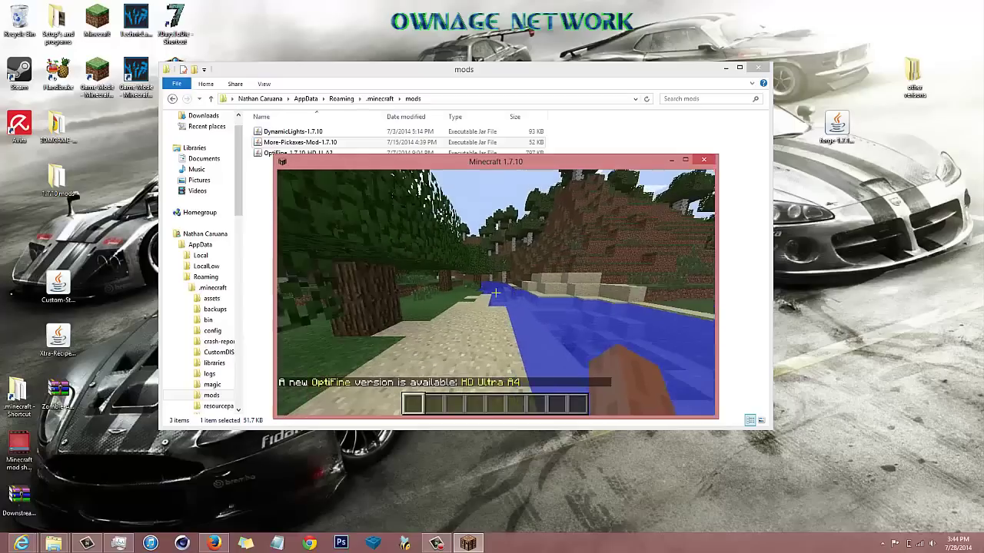
key("e")
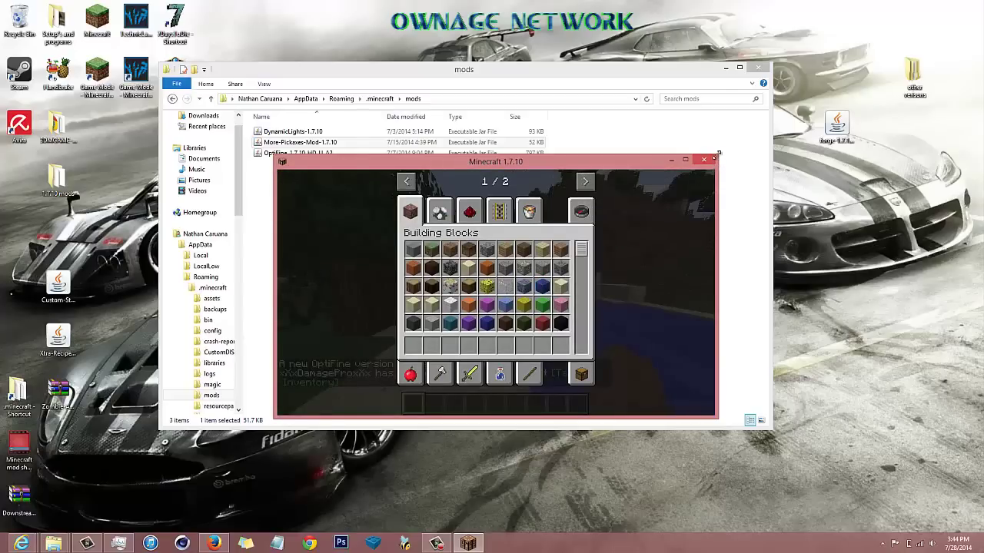
- Enlarge the window and take a glowstone pickaxe from the Mo' Pickaxes tab on page 2
left_click_drag(720, 159, 848, 82)
left_click(652, 148)
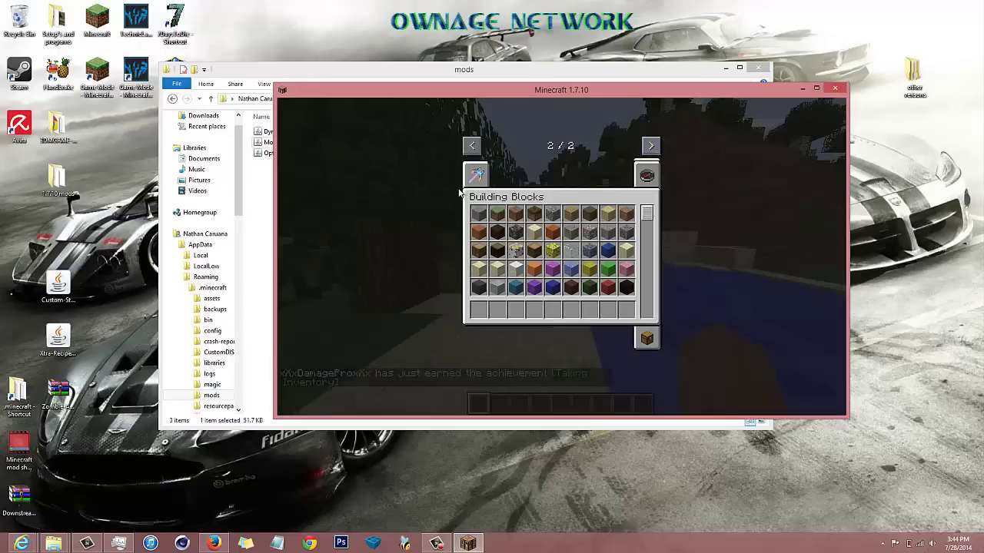
left_click(478, 174)
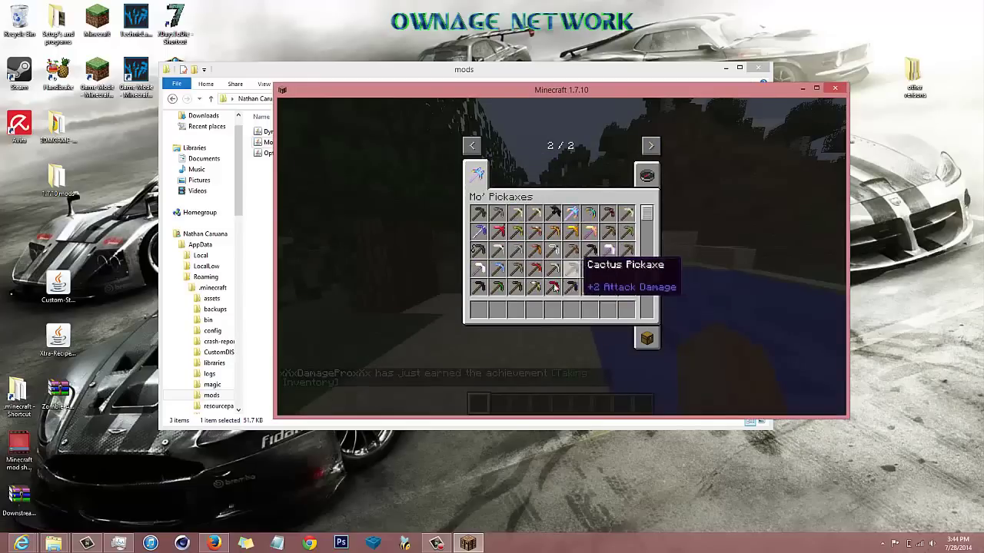
key("e")
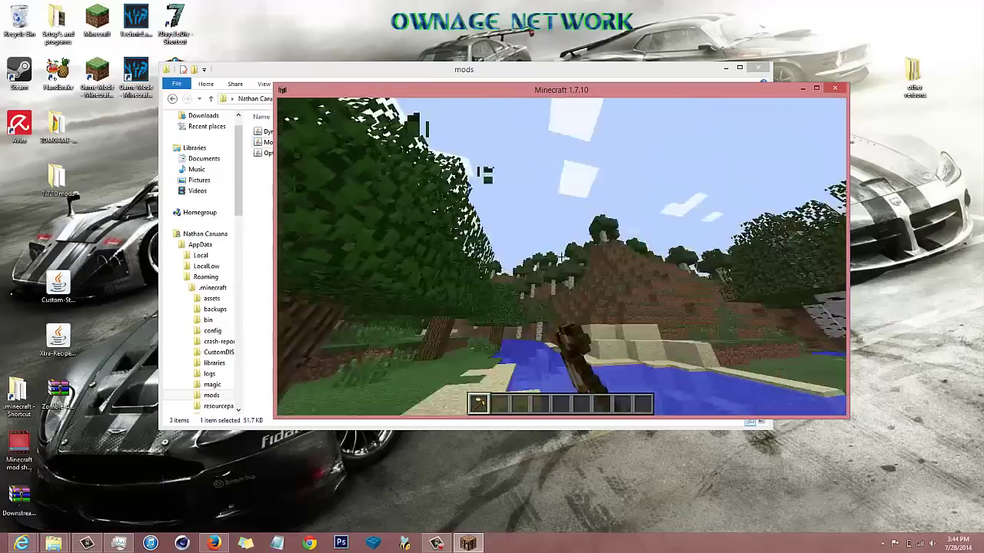
- Place a Glowstone block into the hotbar and return to the world holding it
key("e")
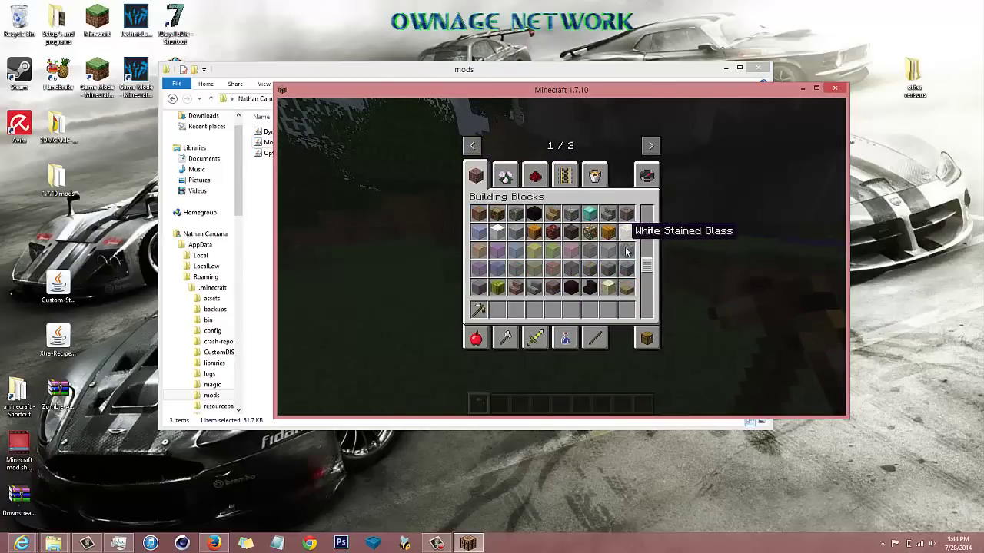
left_click(589, 232)
left_click(534, 309)
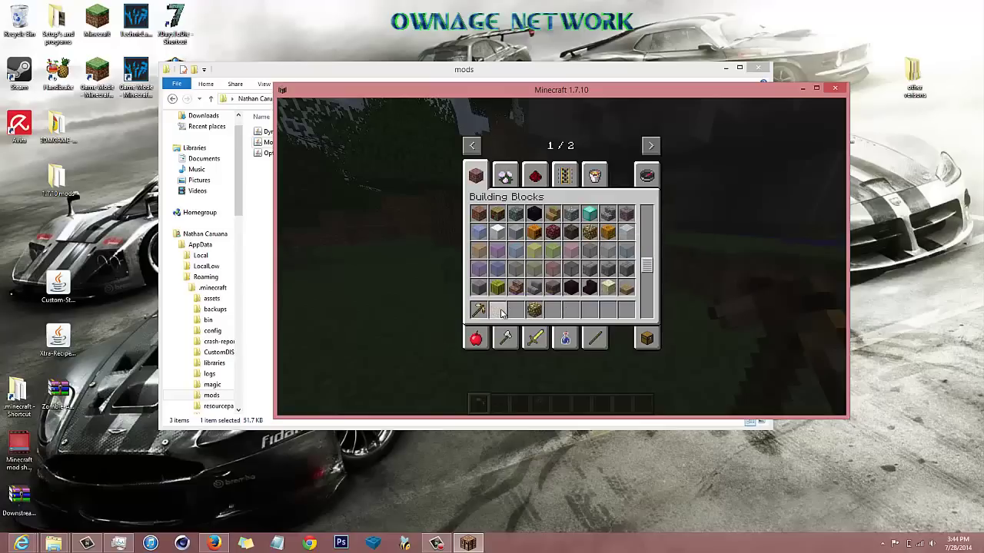
key("e")
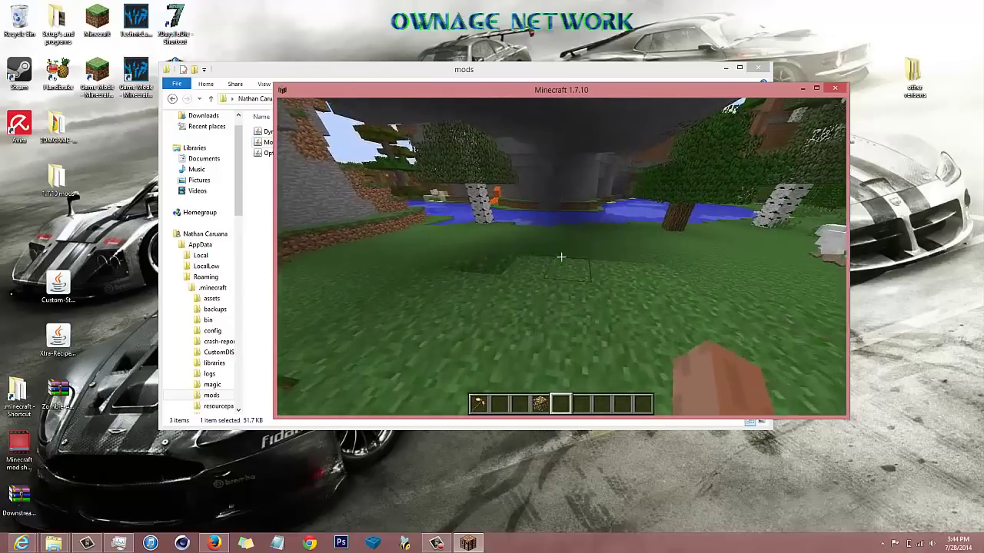
scroll(561, 256, "up", 1)
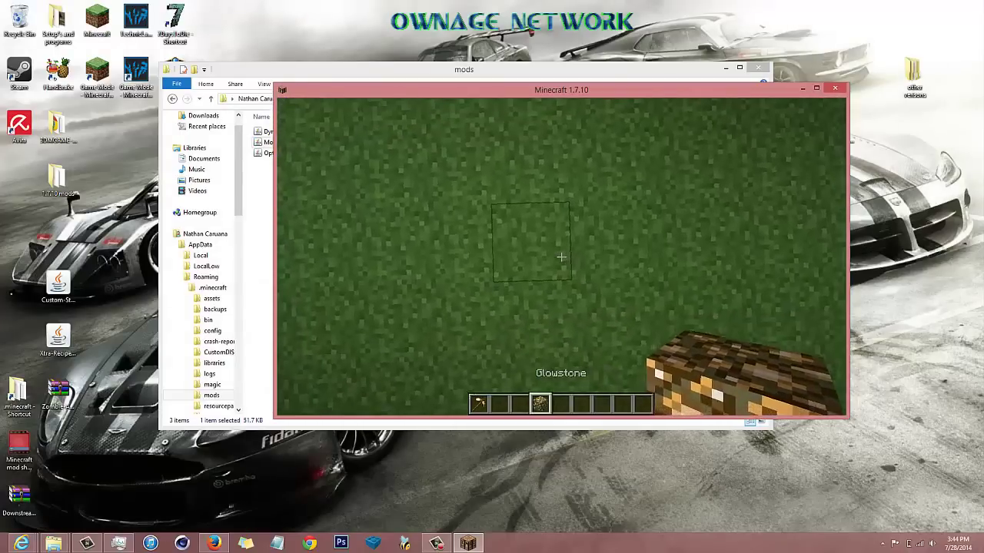
- Dig down through the grass, switching hotbar slots to compare the glowstone lighting
left_click(561, 257)
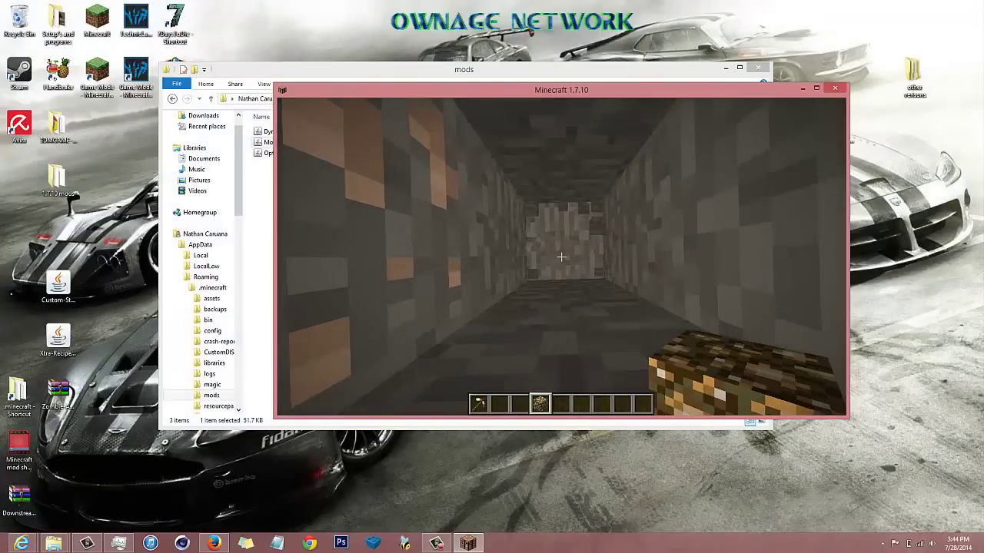
scroll(561, 257, "up", 1)
scroll(561, 257, "down", 2)
scroll(561, 257, "up", 2)
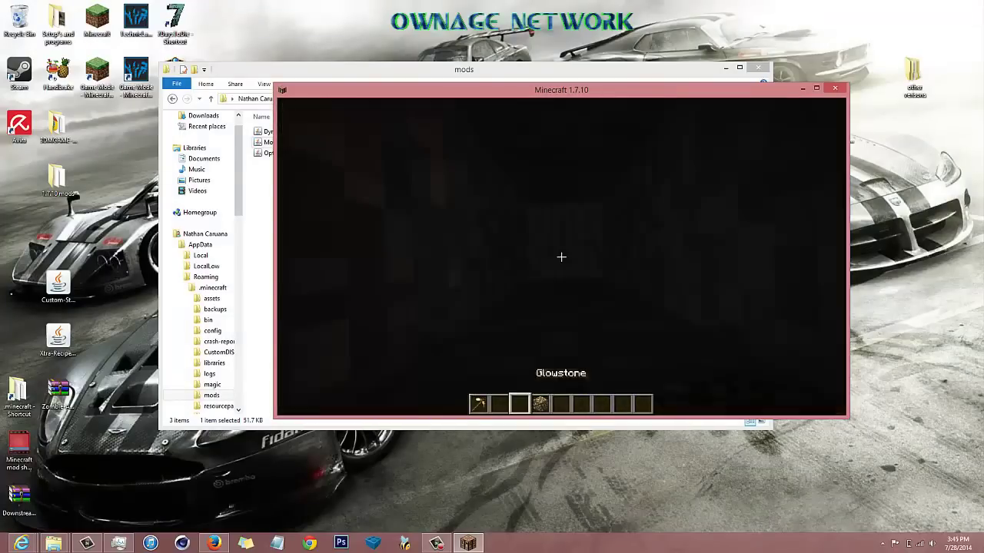
scroll(561, 256, "down", 2)
scroll(561, 257, "up", 1)
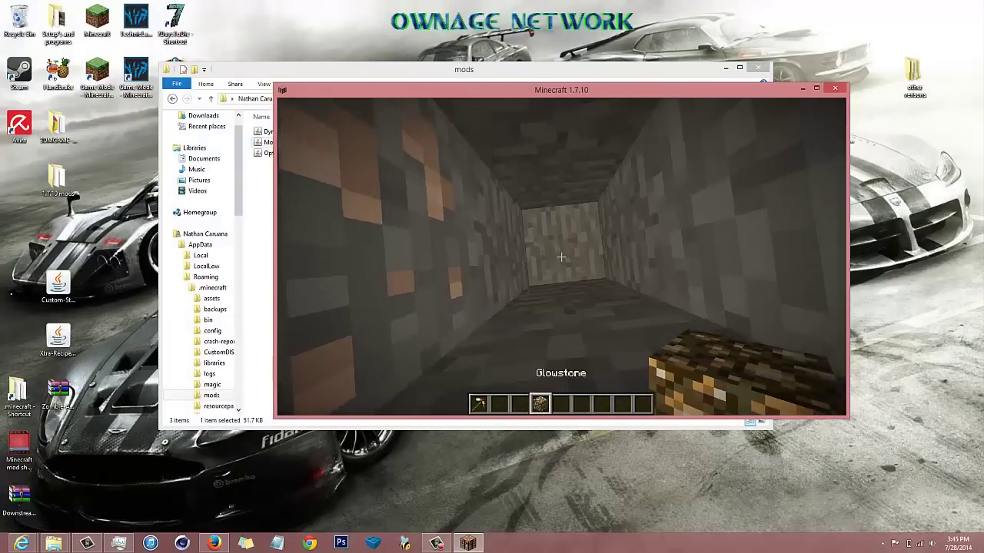
- Save and quit to the title screen, then quit the game
key("Escape")
left_click(572, 289)
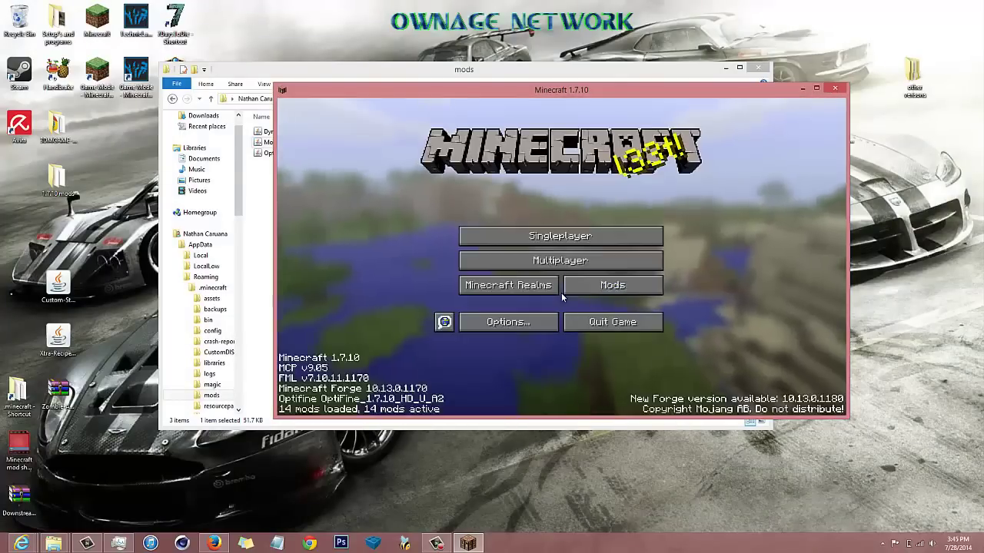
left_click(602, 322)
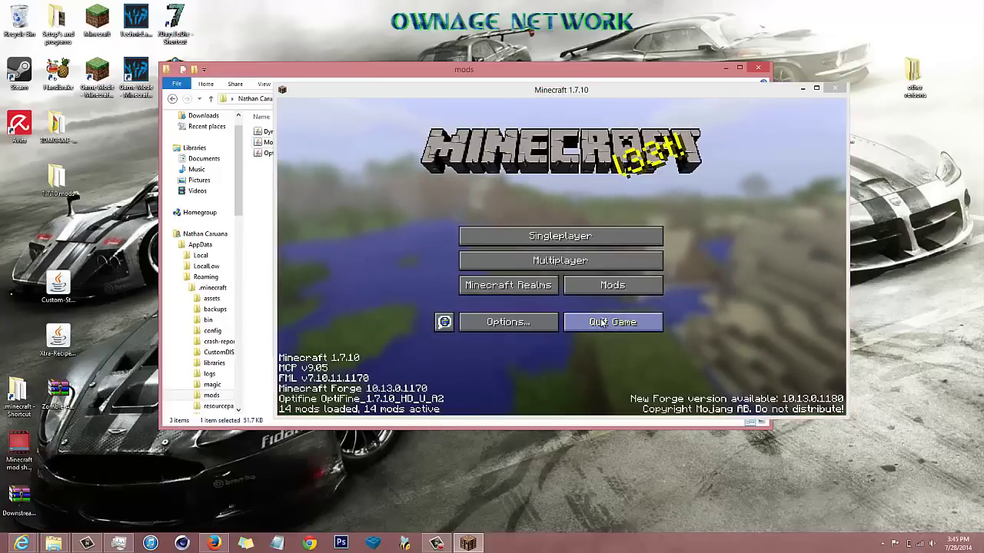